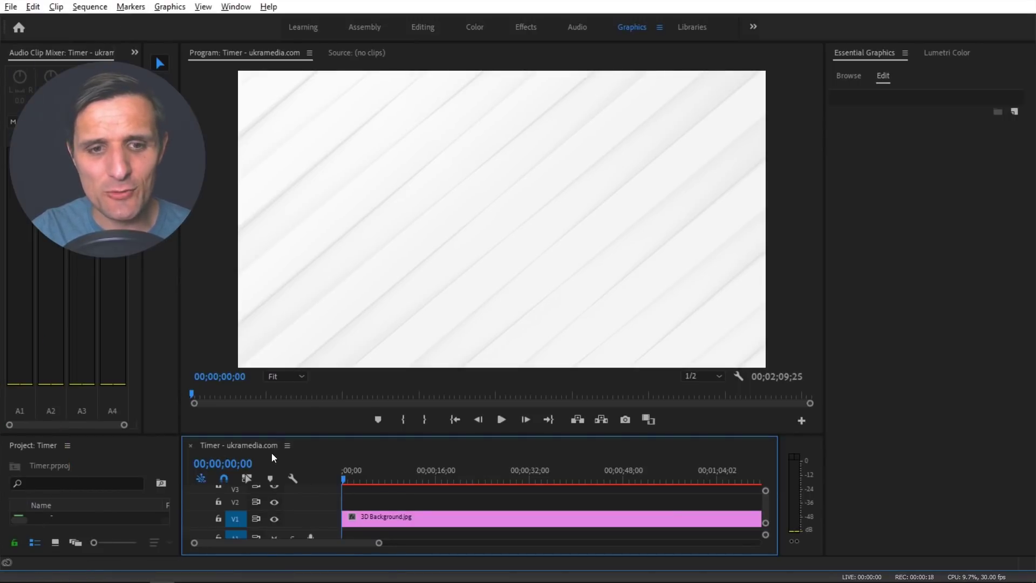
Select the 3D Background.jpg clip and open the Essential Graphics panel's Browse view
click(384, 520)
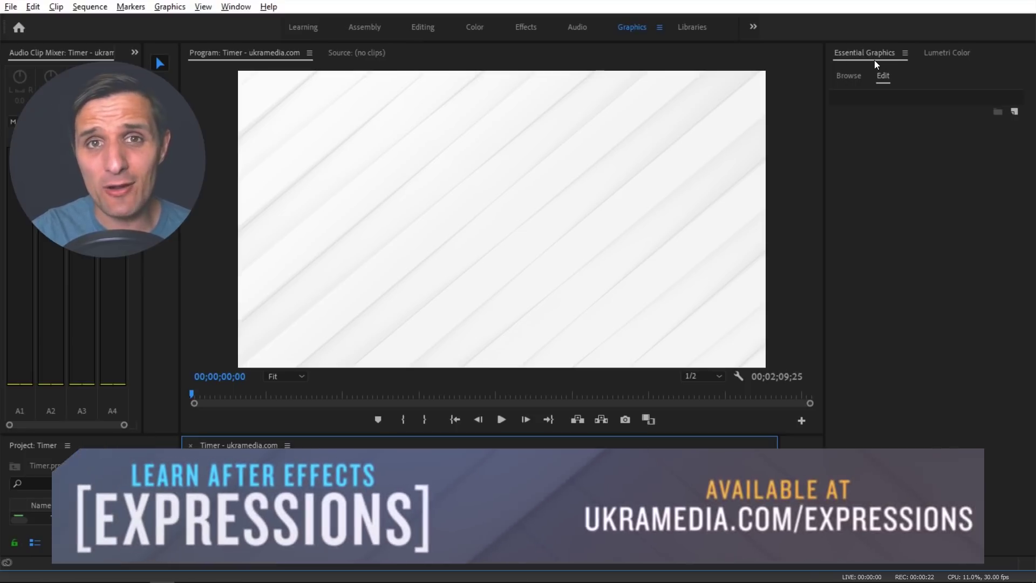
click(245, 8)
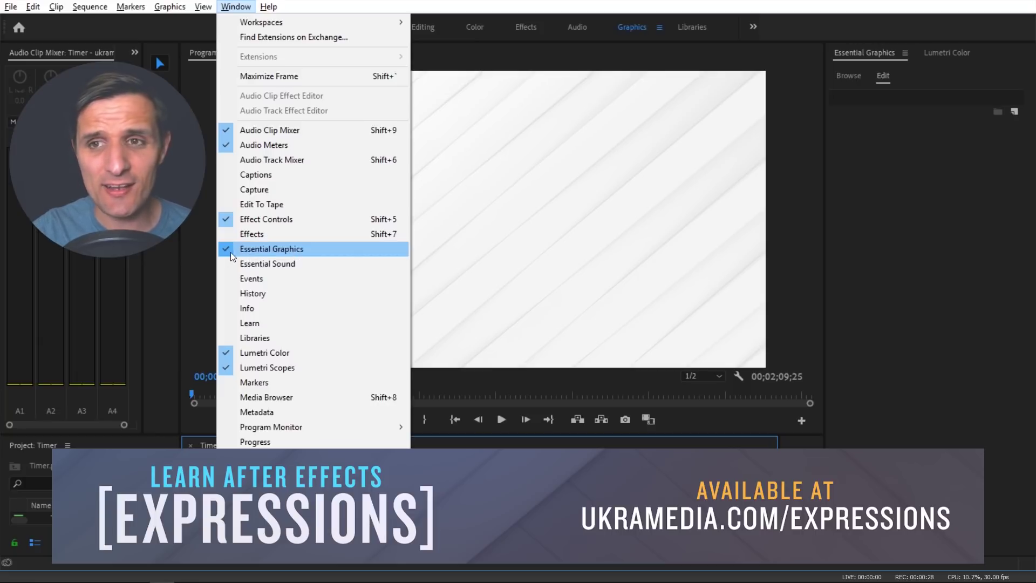
click(854, 173)
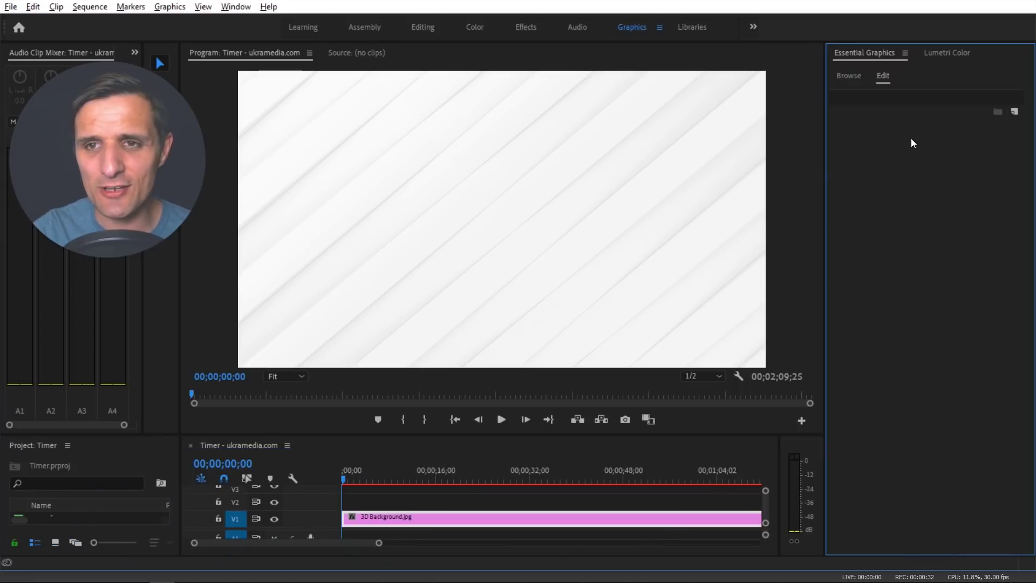
click(850, 77)
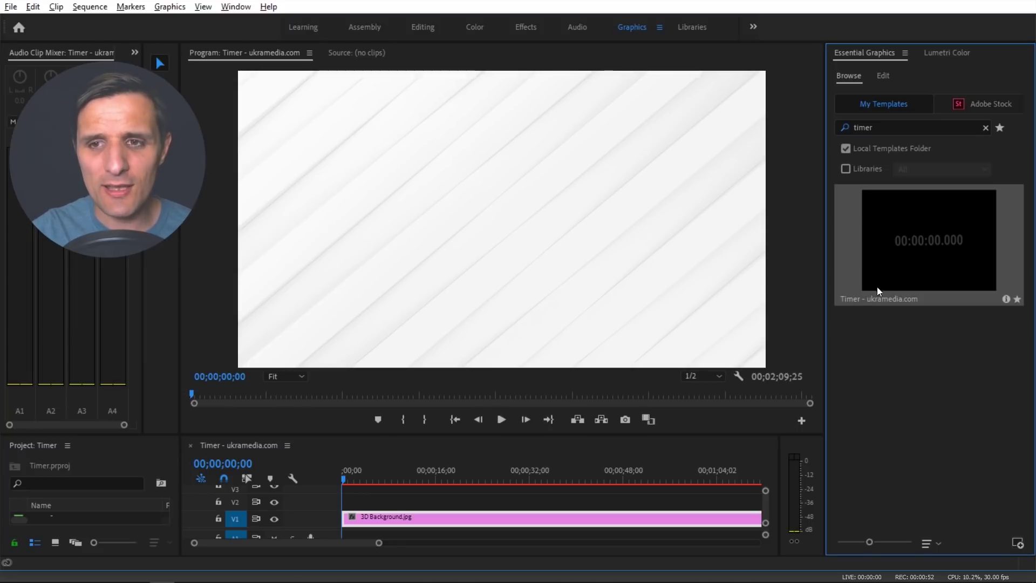
Place the Timer template on track V2 at the sequence start and preview it
drag(878, 289, 345, 510)
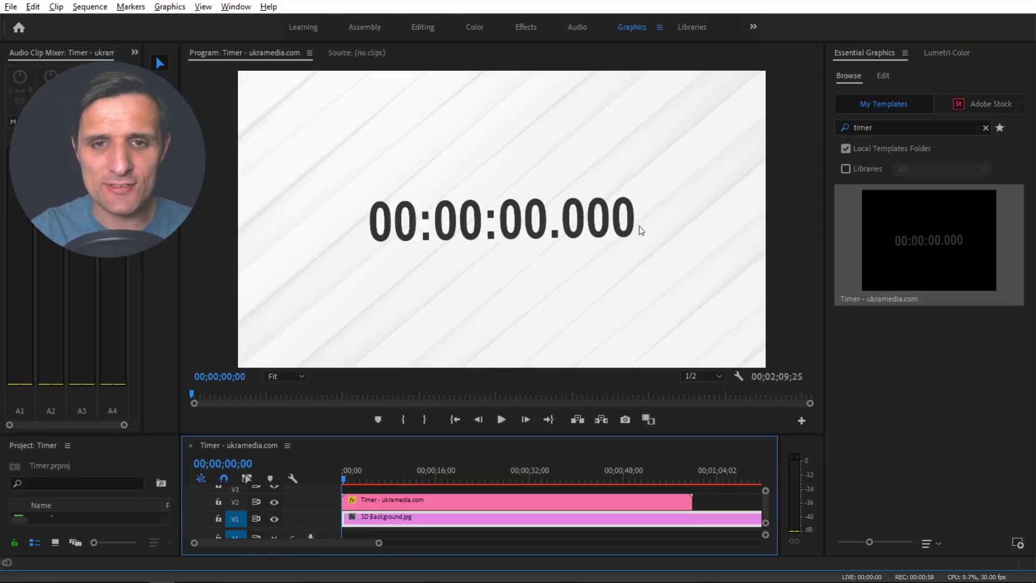
key(space)
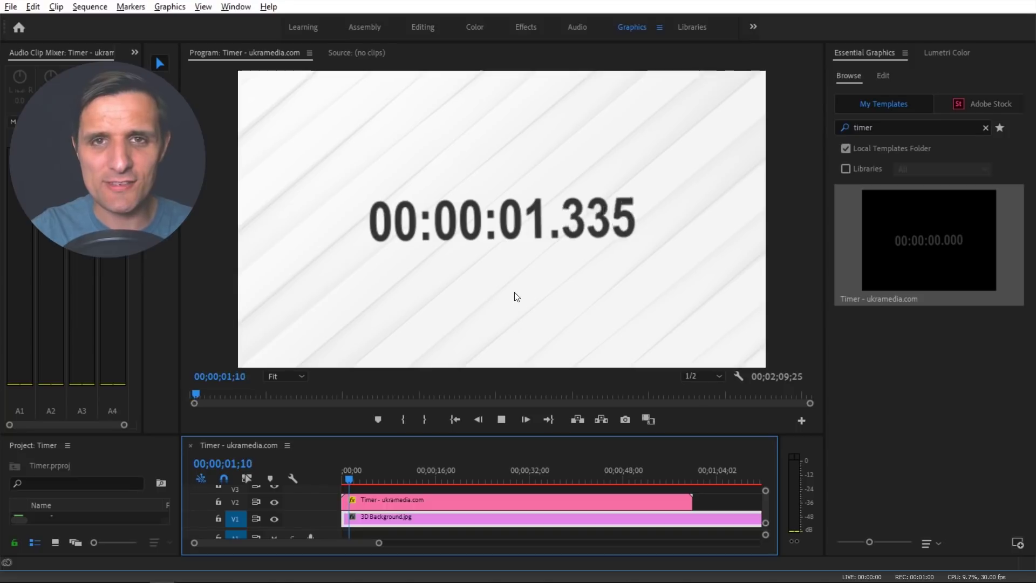
key(space)
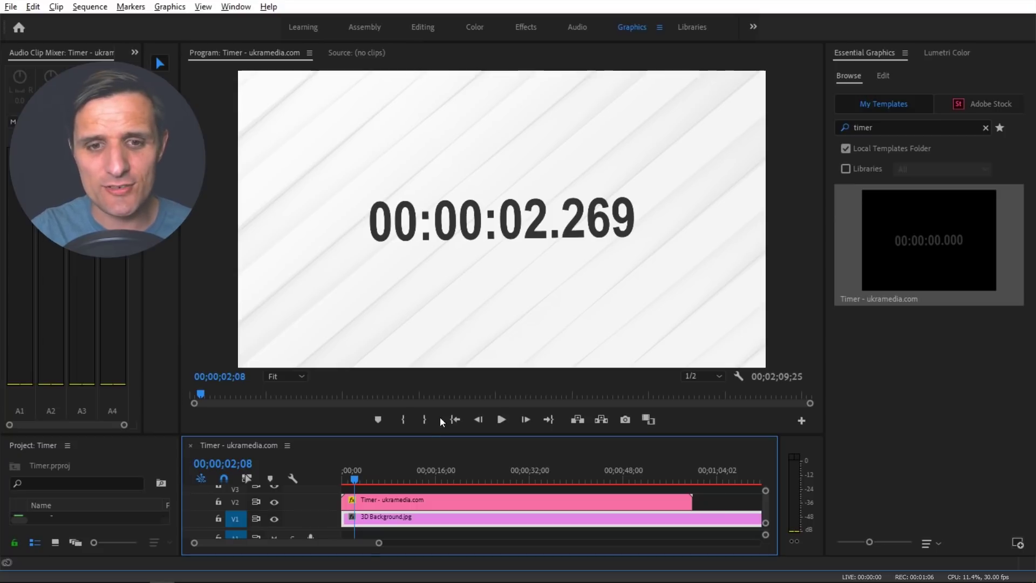
Keep the timer font at Arial Narrow Bold after trying Arimo, Bold, faux bold and faux italic
click(381, 502)
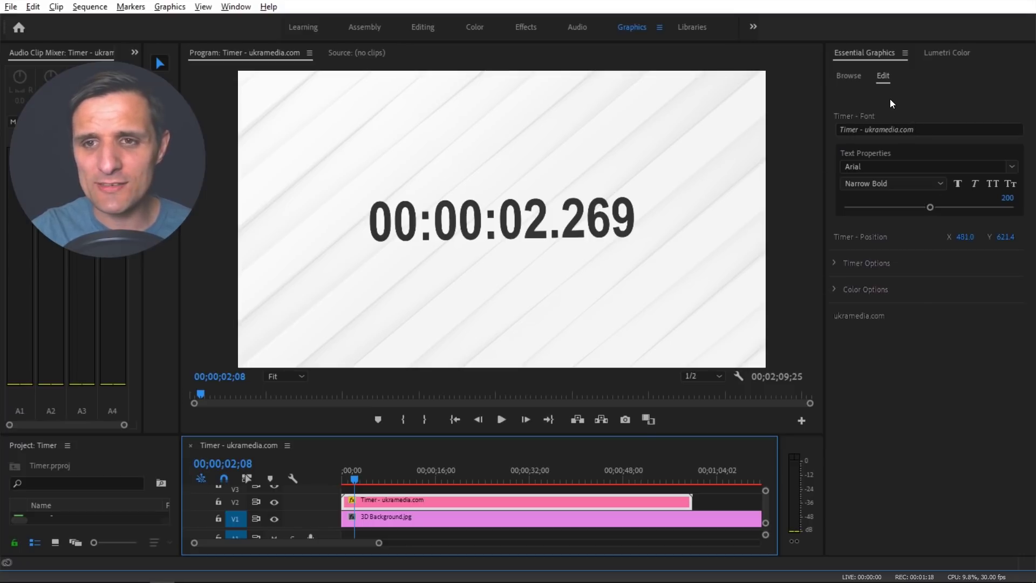
click(869, 167)
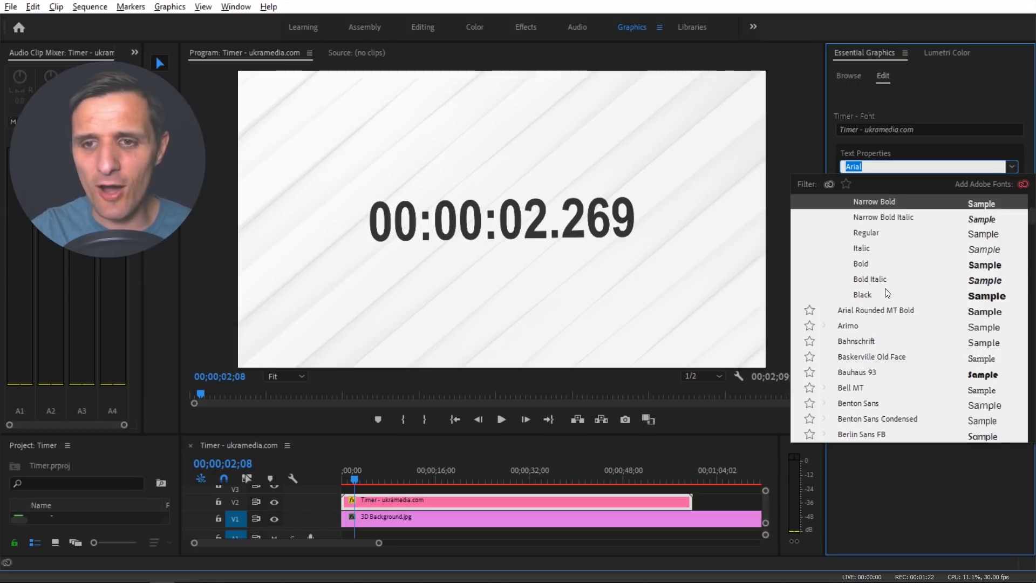
click(867, 325)
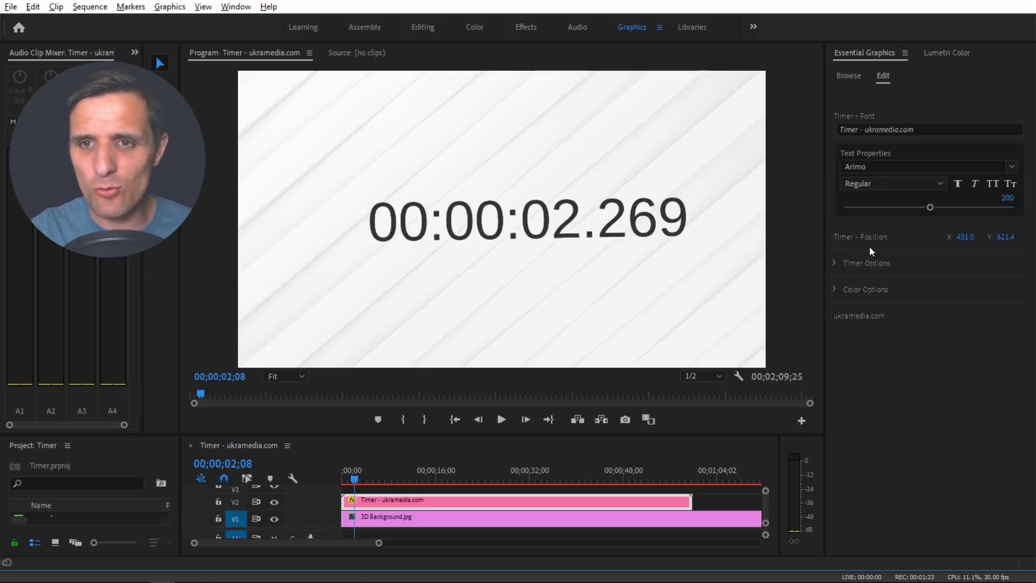
key(ctrl+z)
click(878, 183)
click(874, 284)
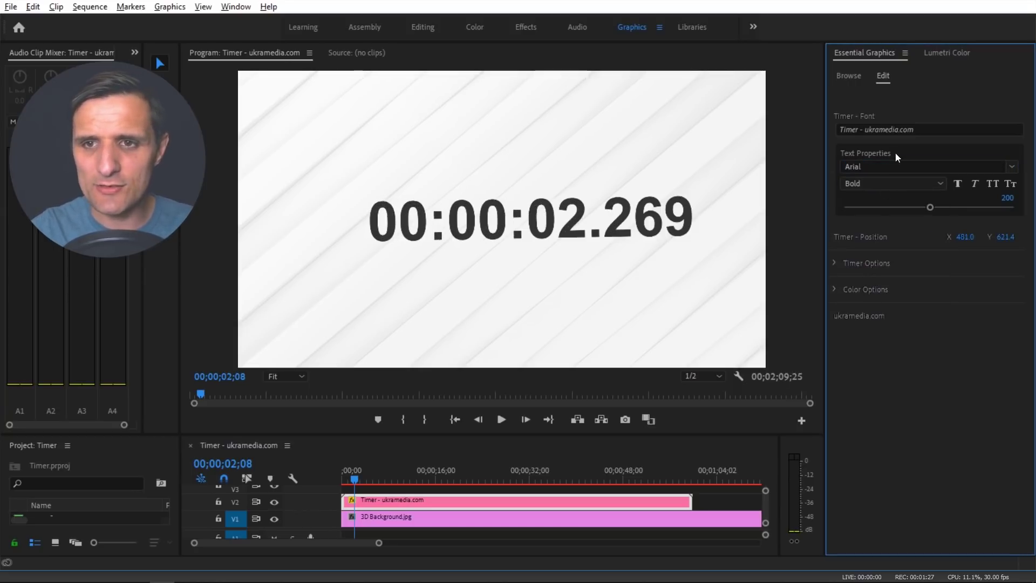
key(ctrl+z)
click(957, 184)
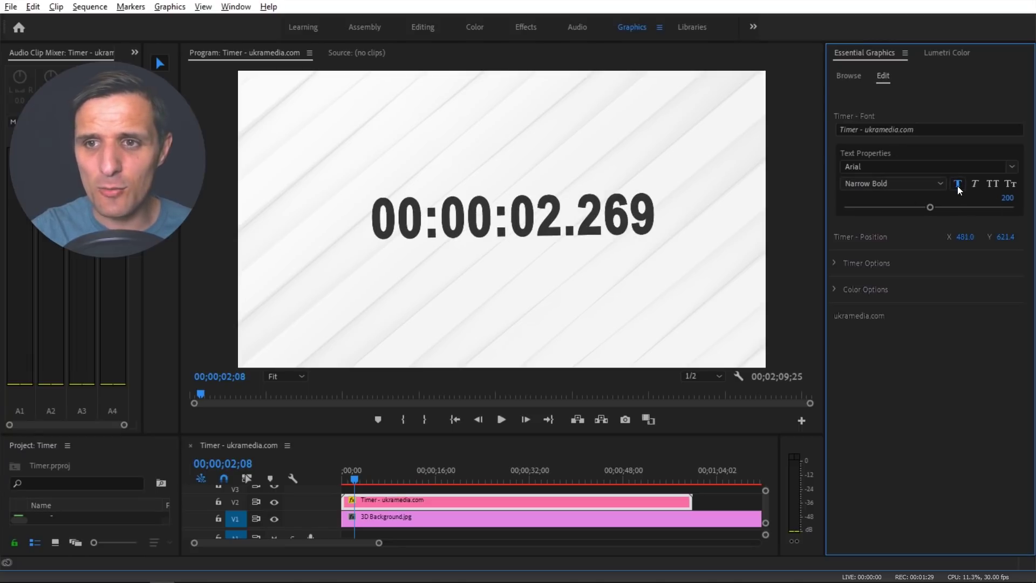
click(957, 184)
click(973, 184)
click(975, 184)
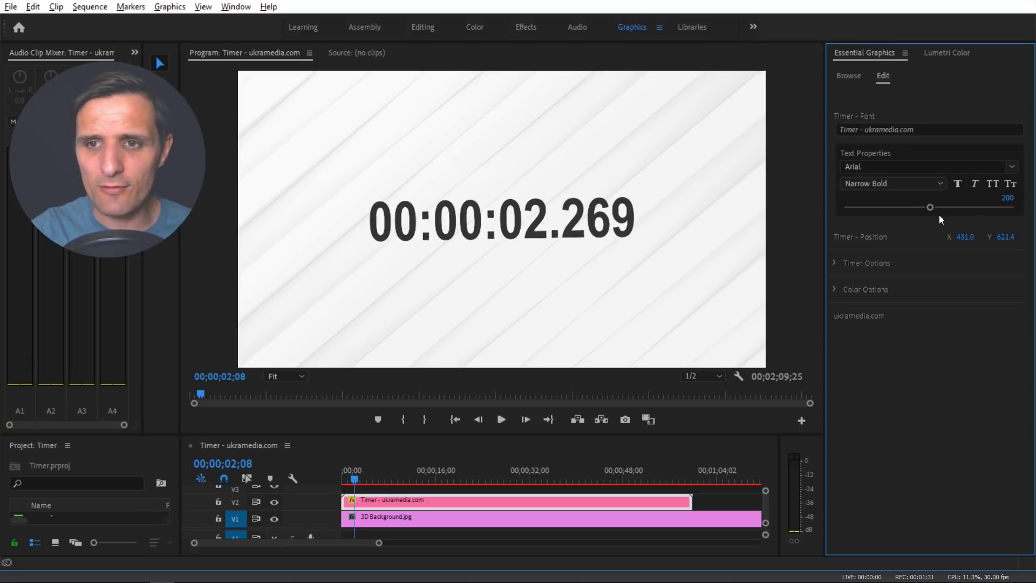
Set the timer text size to 141 and move it to X 127, Y 955.4
drag(930, 208, 903, 209)
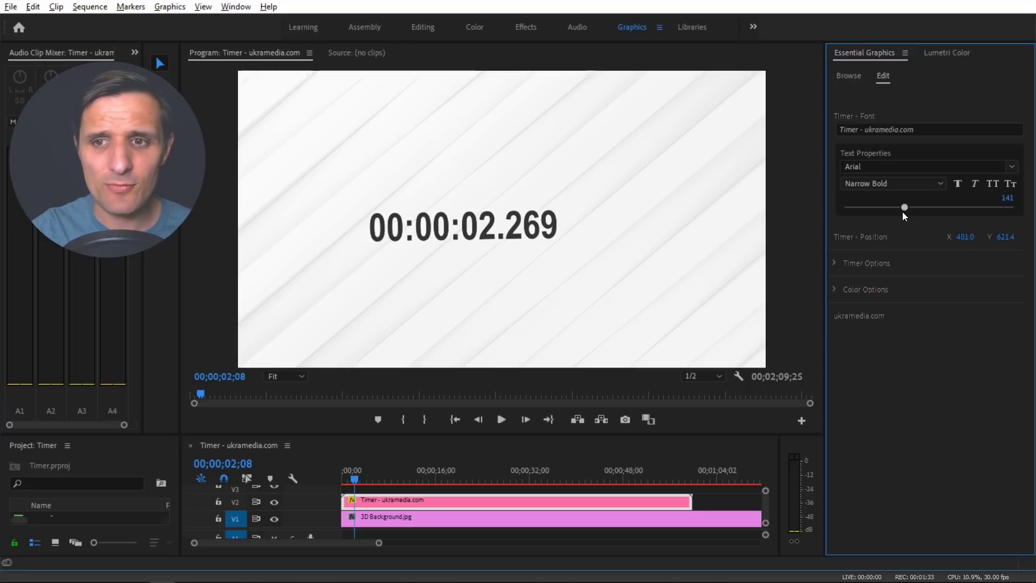
drag(965, 237, 774, 237)
mouse_move(1005, 242)
mouse_down()
mouse_move(1022, 240)
mouse_move(1010, 237)
mouse_up()
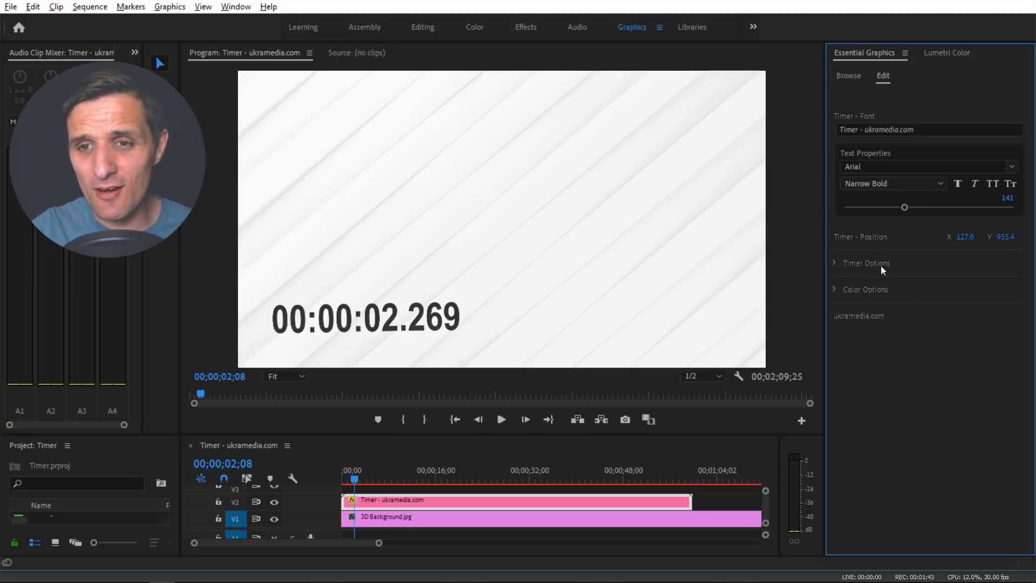
Expand Timer Options and try an End time of 10 seconds, previewing the count
click(841, 263)
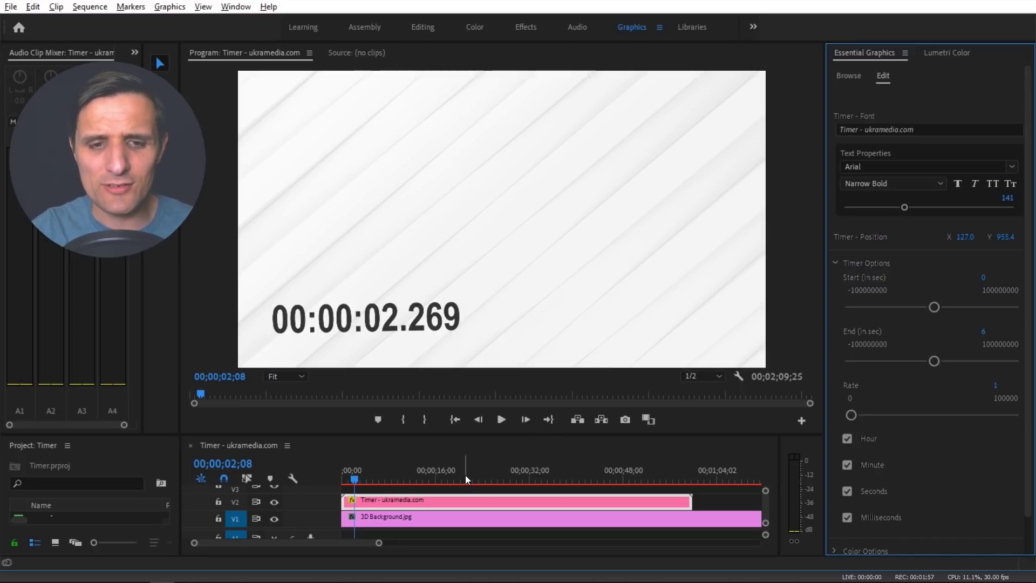
click(335, 480)
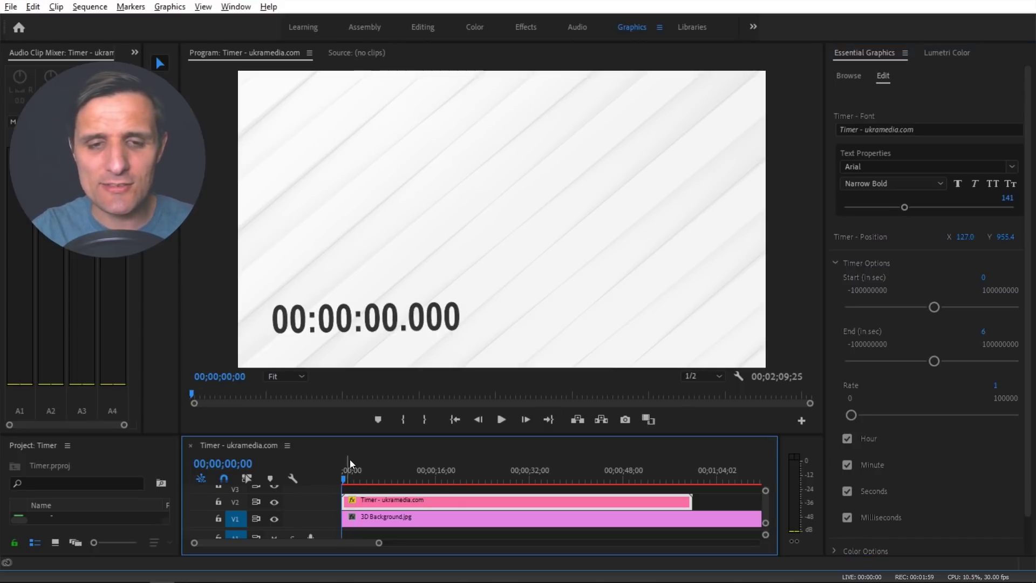
drag(350, 478, 389, 475)
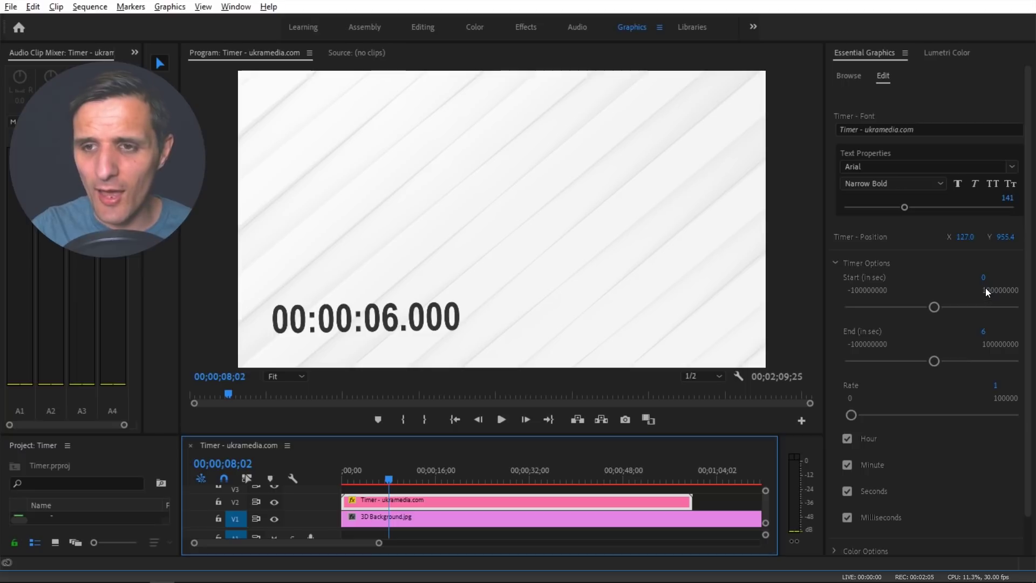
click(983, 330)
text(10)
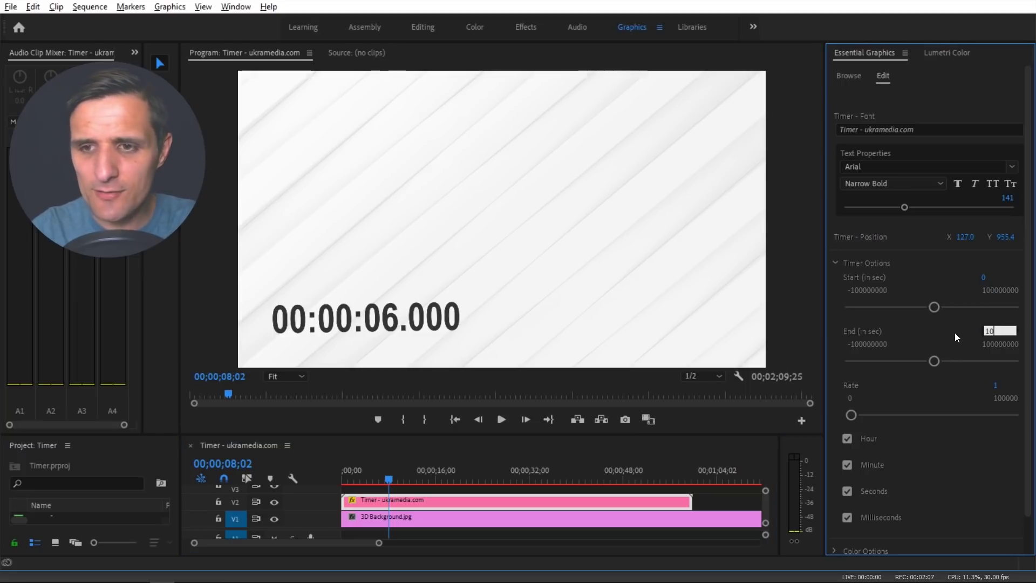
key(Return)
drag(390, 478, 405, 482)
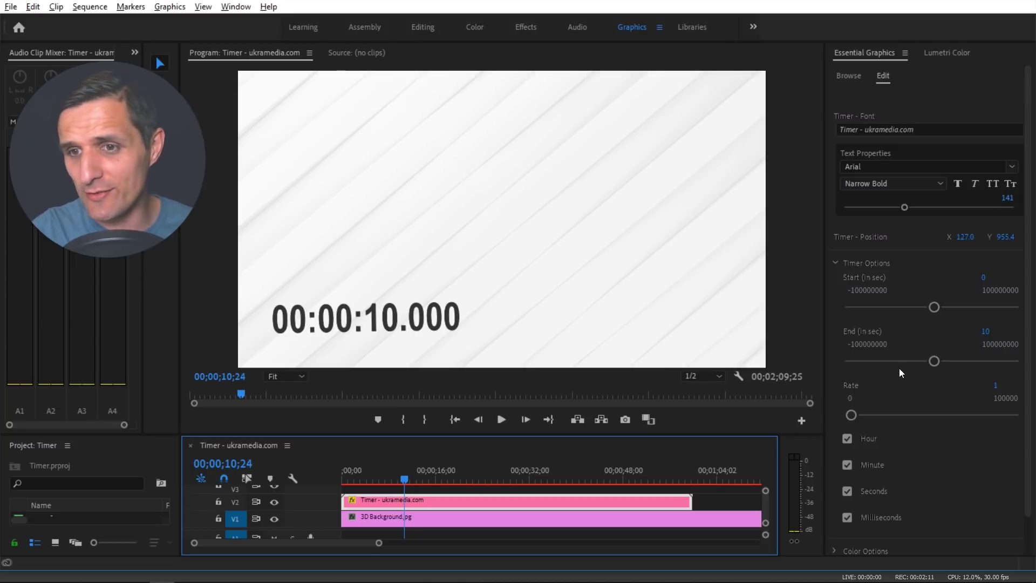
Try a countdown with Start 10 and End 0, previewing it on the timeline
click(983, 277)
text(10)
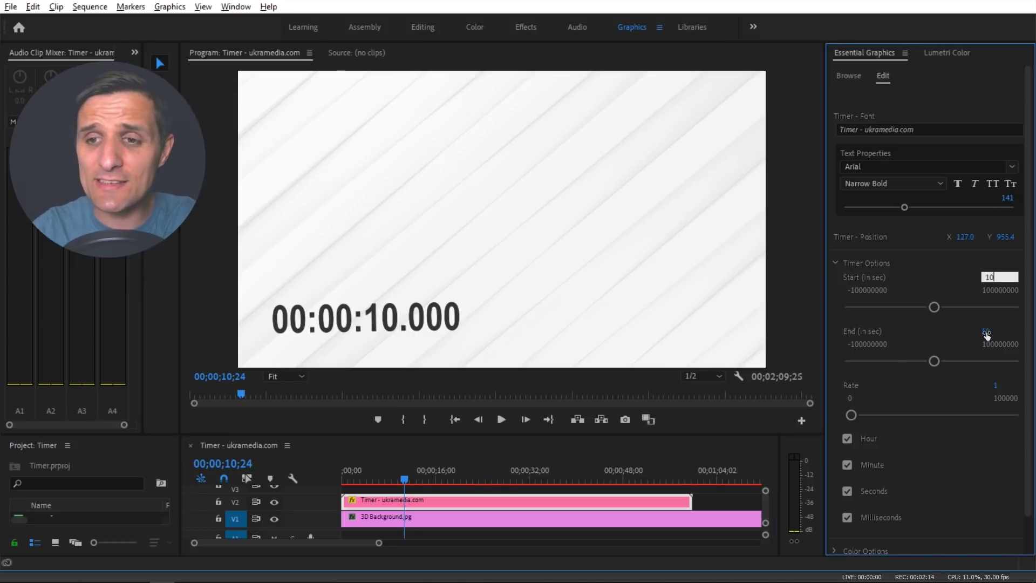
click(985, 331)
text(0)
key(Return)
mouse_move(405, 479)
mouse_down()
mouse_move(333, 482)
mouse_move(410, 474)
mouse_up()
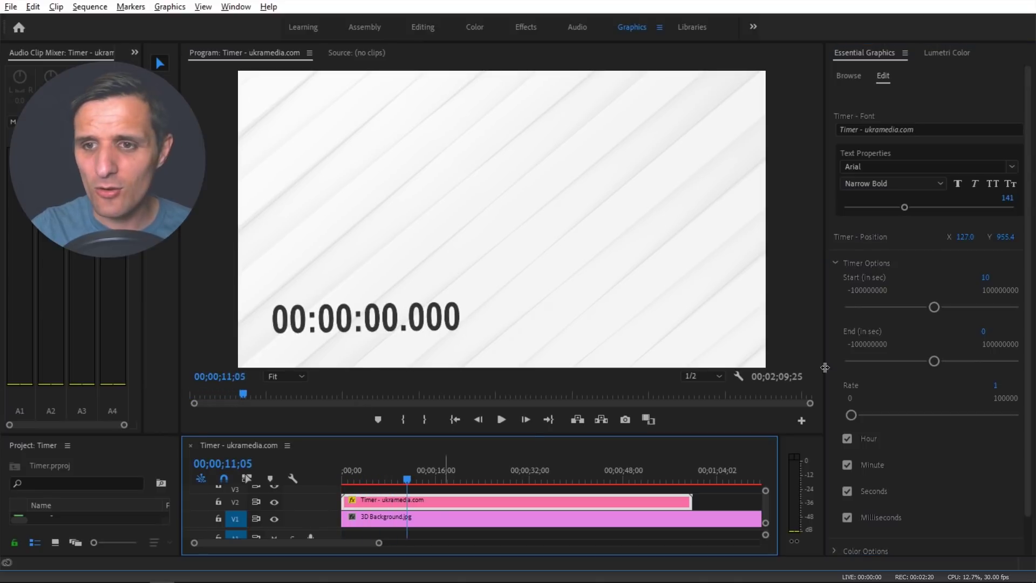
Reset the timer to Start 0 and End 6 seconds
click(985, 278)
text(0)
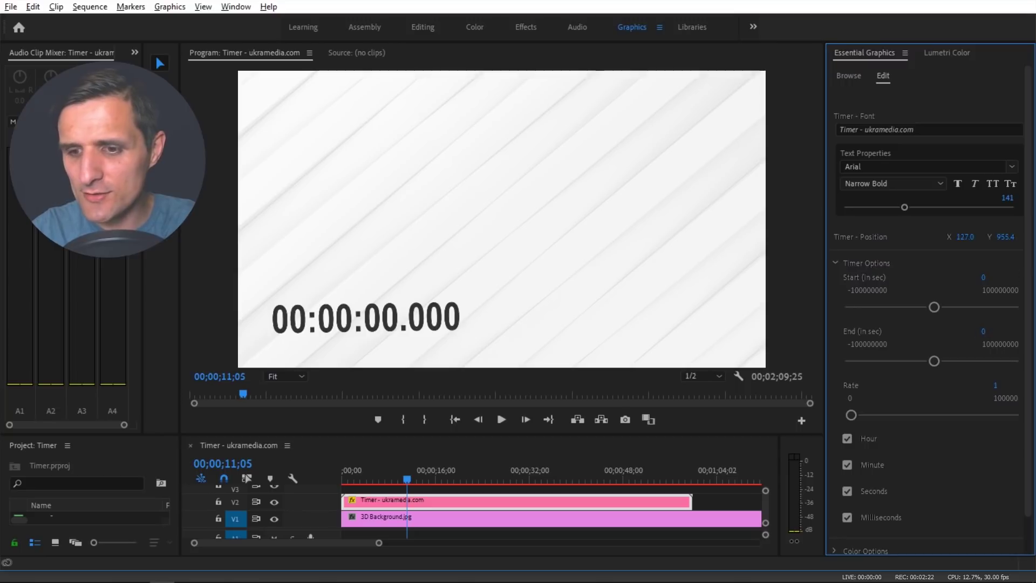
click(983, 331)
text(6)
key(Return)
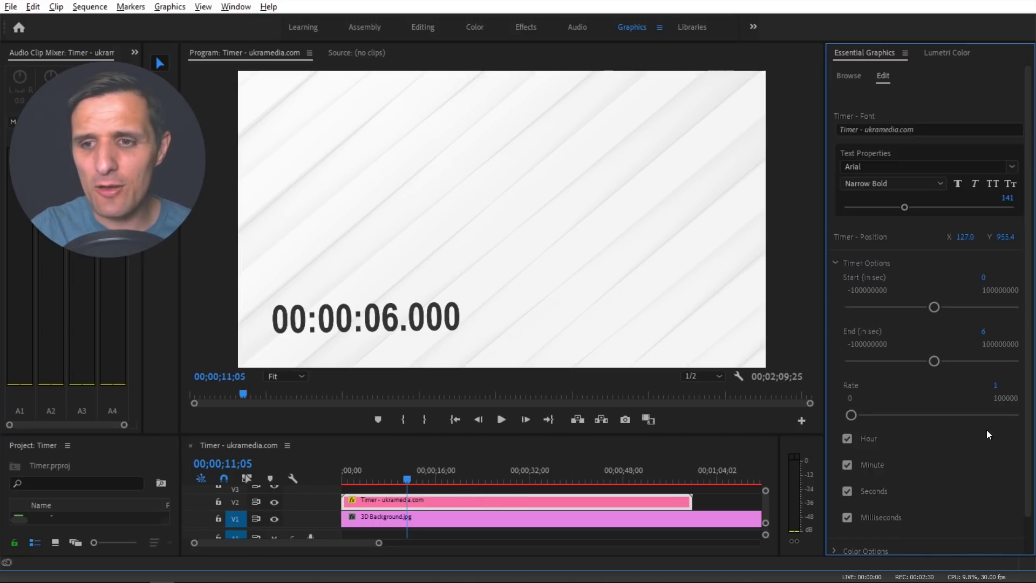
Try a timer Rate of 2 and preview the faster count
drag(429, 477, 380, 478)
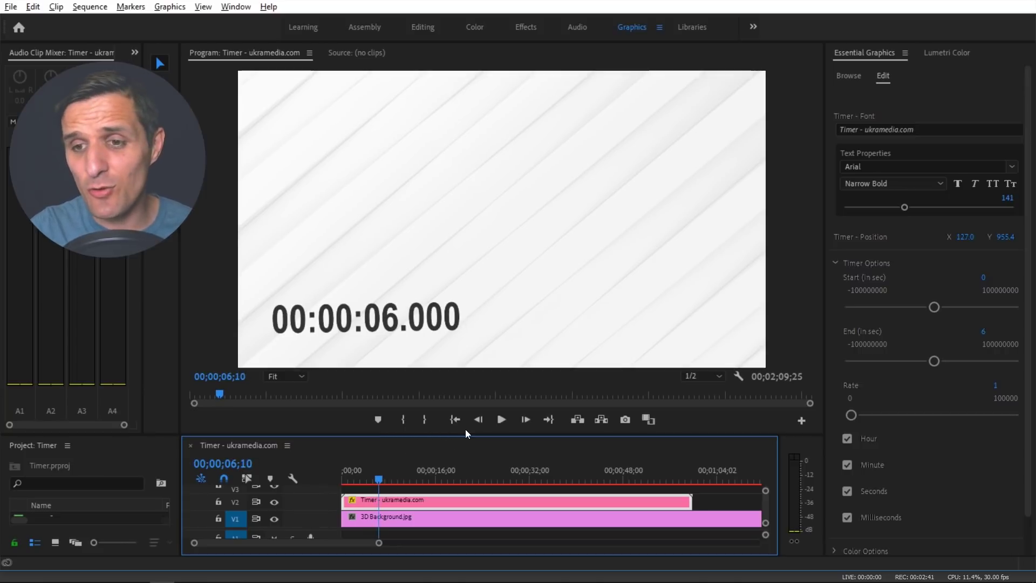
click(996, 385)
text(2)
key(Return)
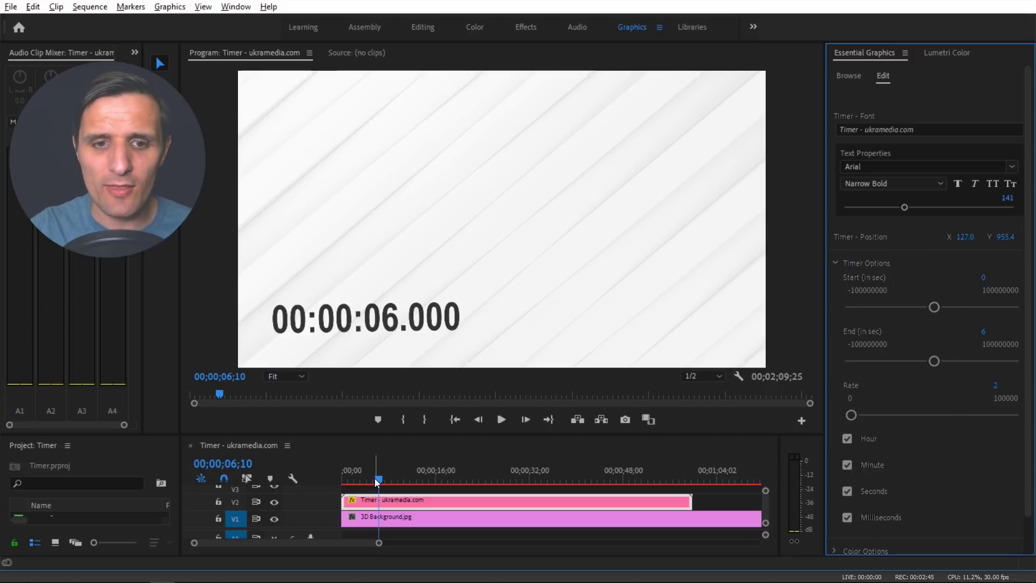
drag(375, 478, 356, 485)
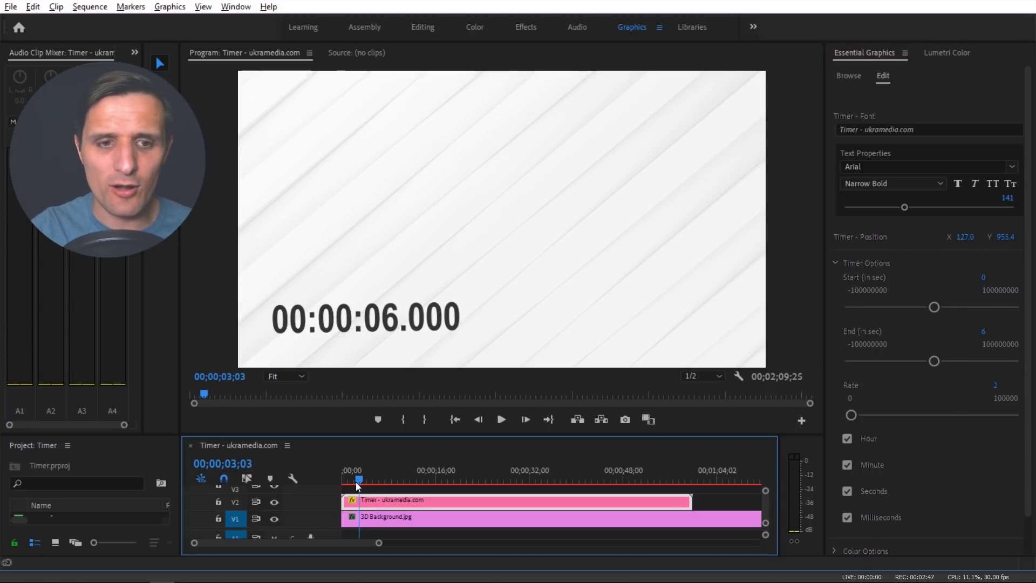
Try a Rate of 5 and play the preview from the start
click(995, 387)
text(5)
key(Return)
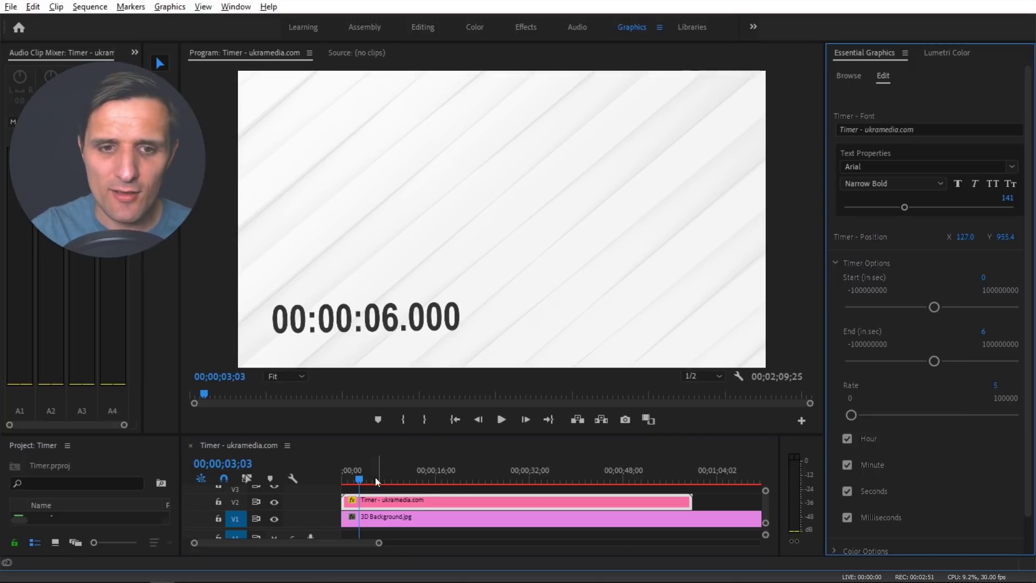
drag(377, 482, 334, 484)
key(space)
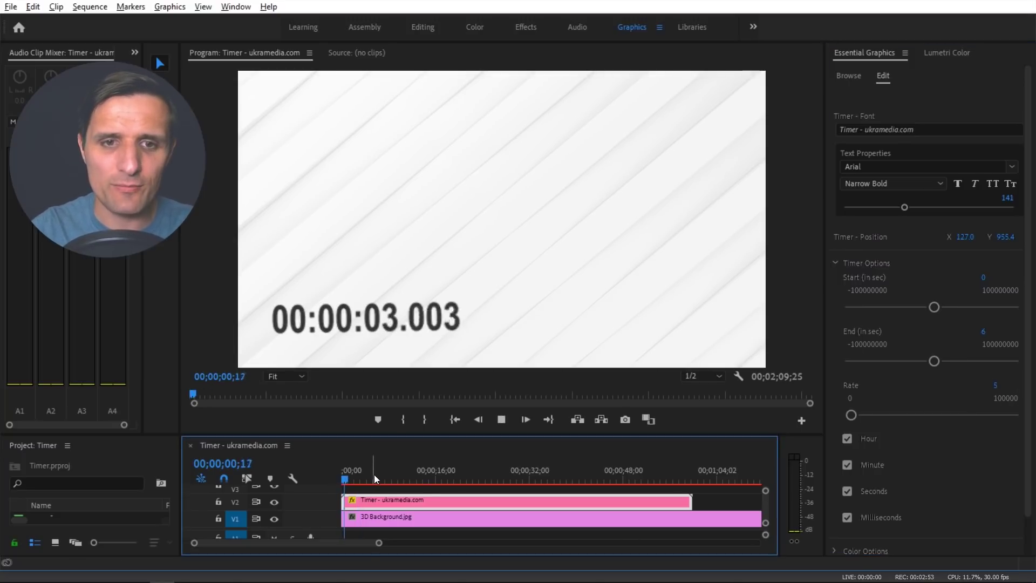
key(space)
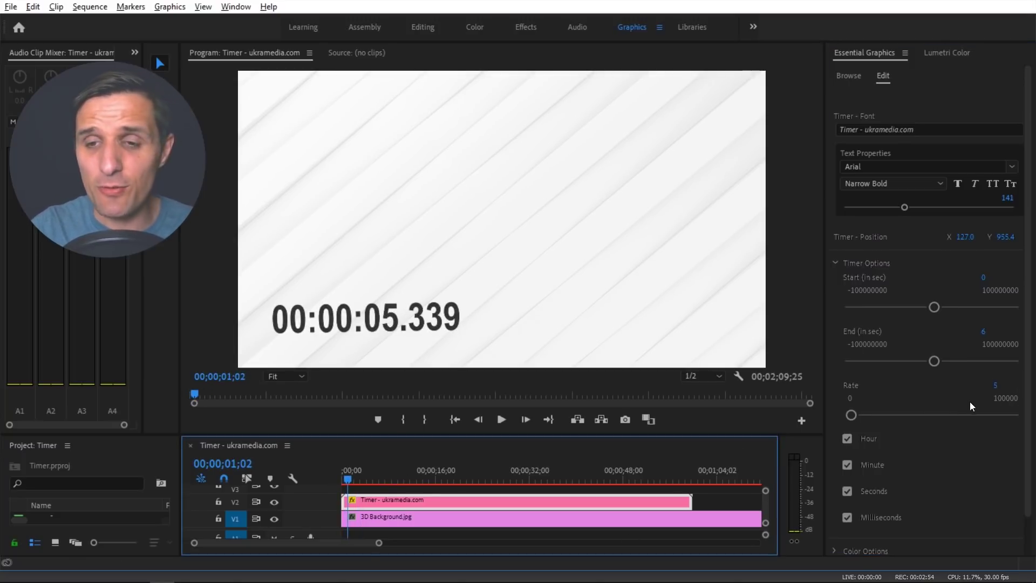
Set the timer Rate back to 1 for real-time counting
click(995, 385)
text(1)
key(Return)
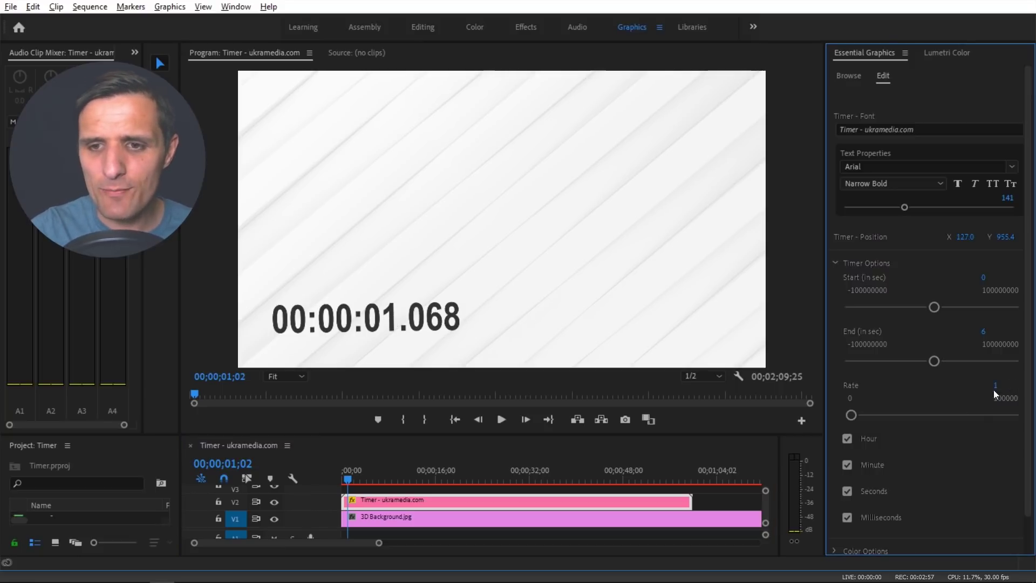
scroll(944, 438, down, 1)
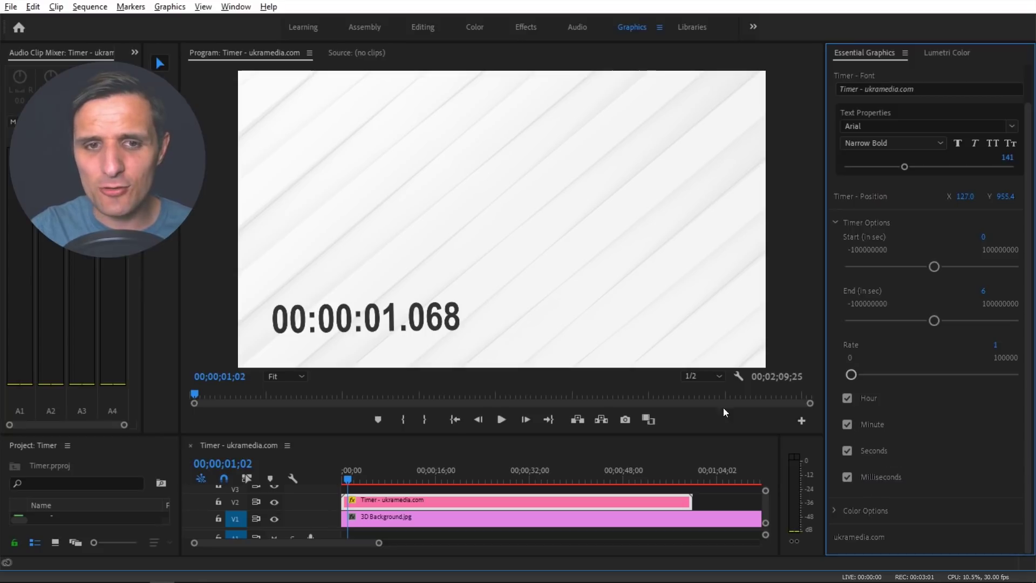
click(845, 478)
click(847, 478)
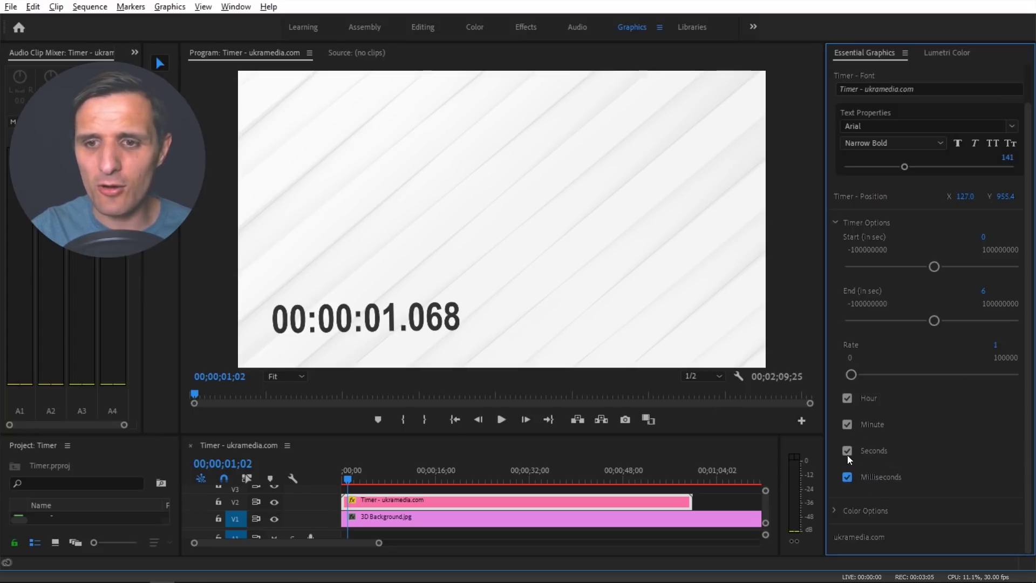
click(848, 451)
click(846, 452)
click(846, 478)
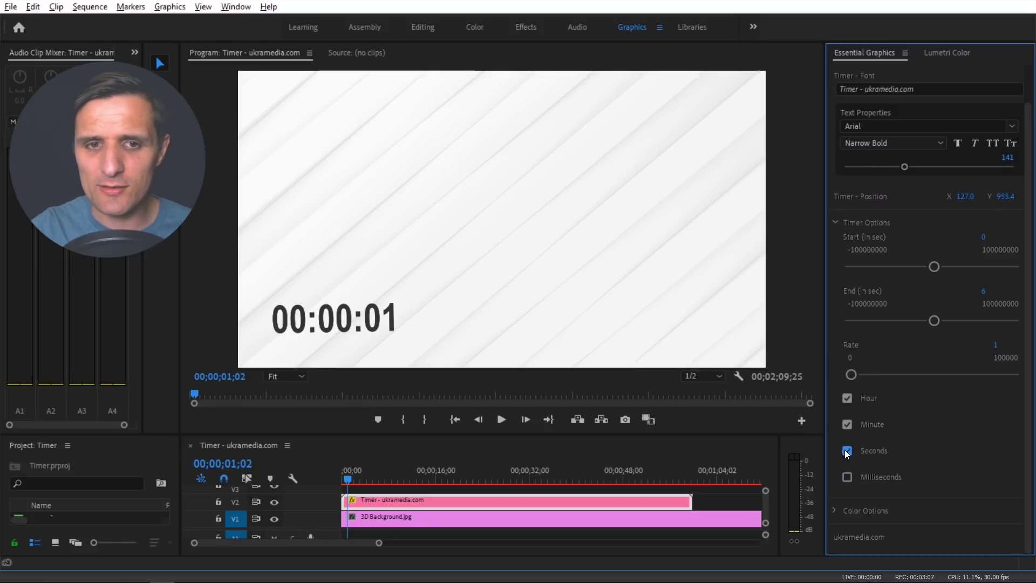
click(844, 450)
click(846, 425)
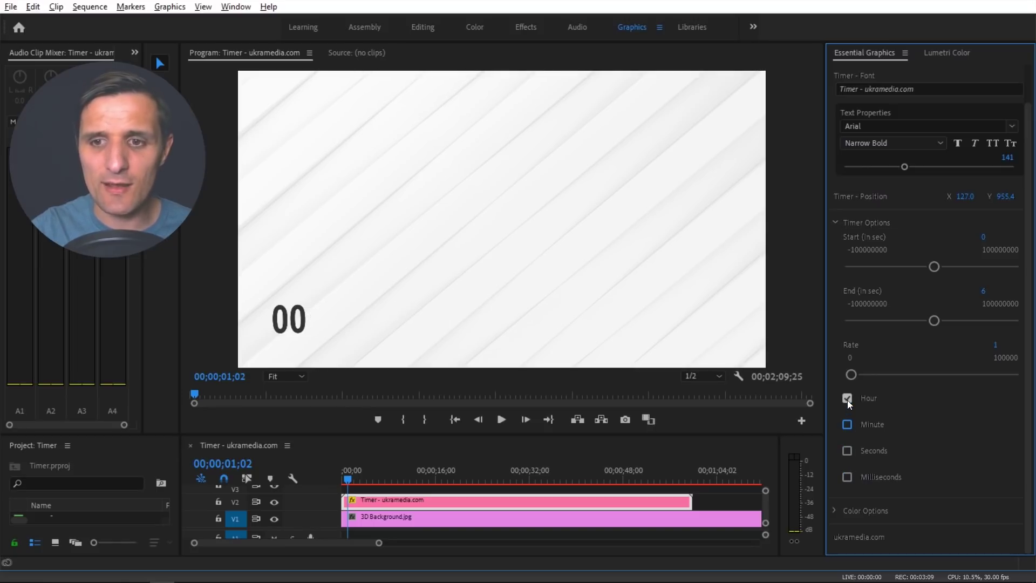
click(847, 399)
click(847, 399)
click(848, 425)
click(847, 451)
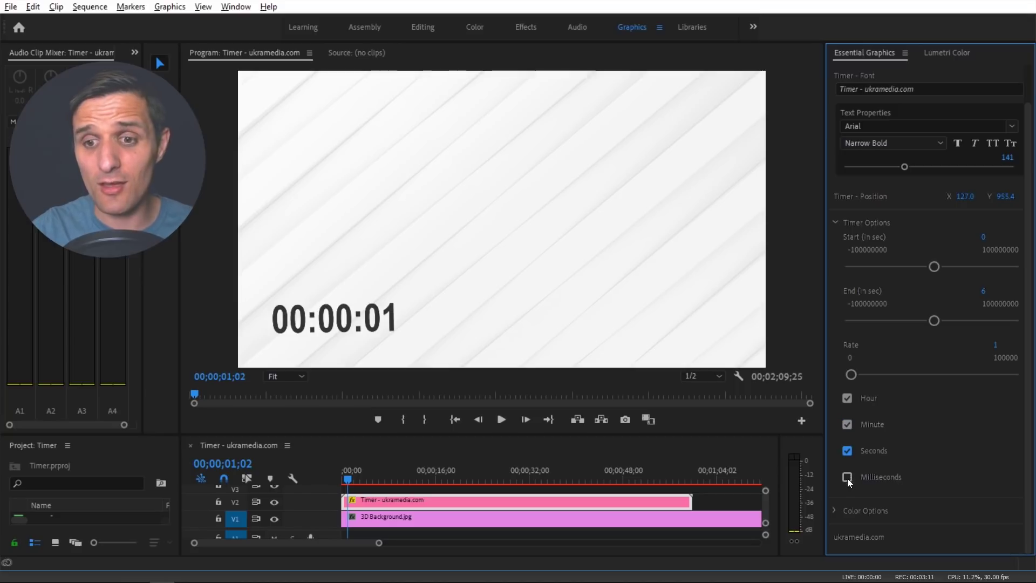
click(847, 477)
click(847, 399)
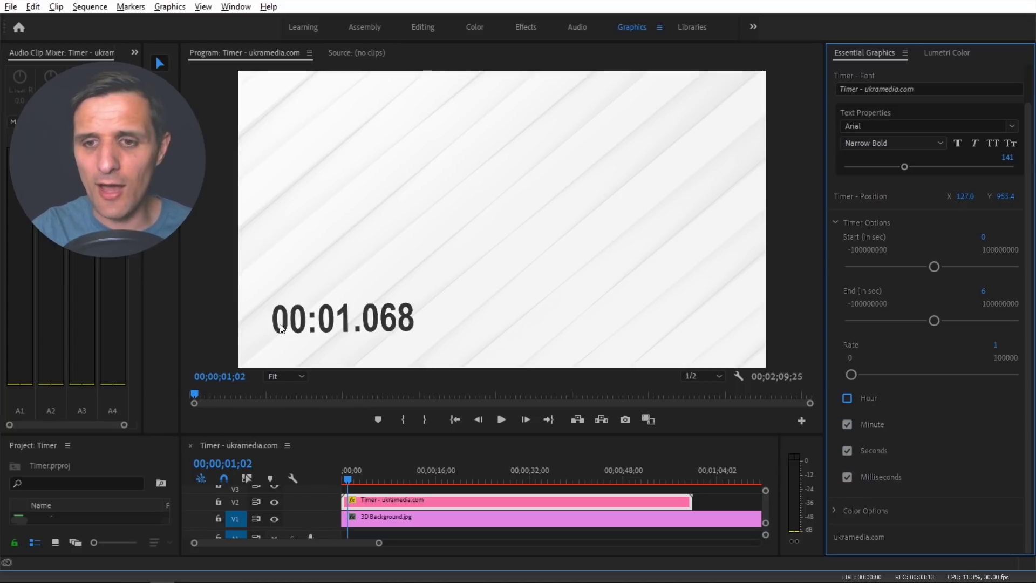
click(847, 425)
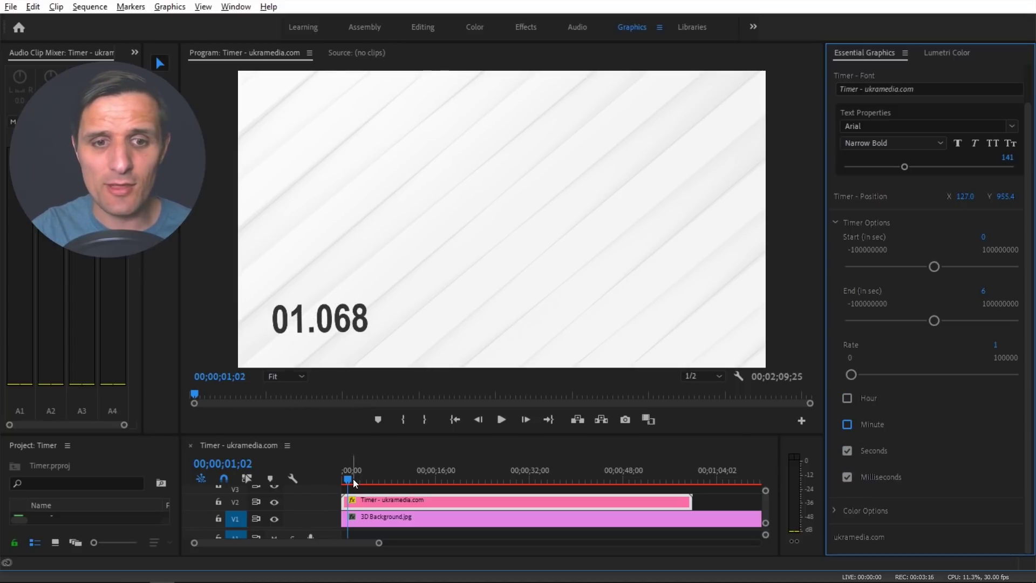
drag(344, 481, 376, 478)
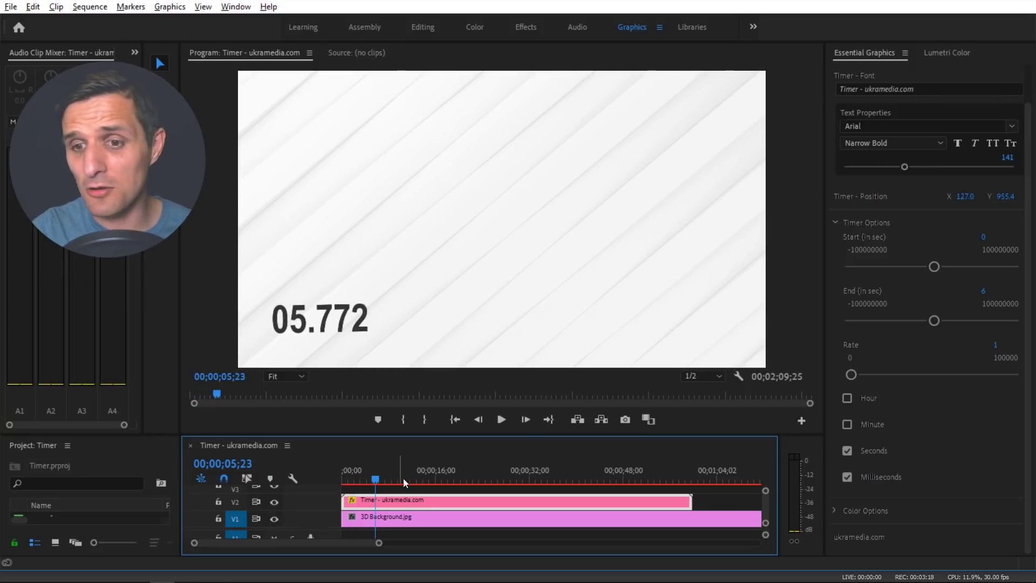
click(847, 424)
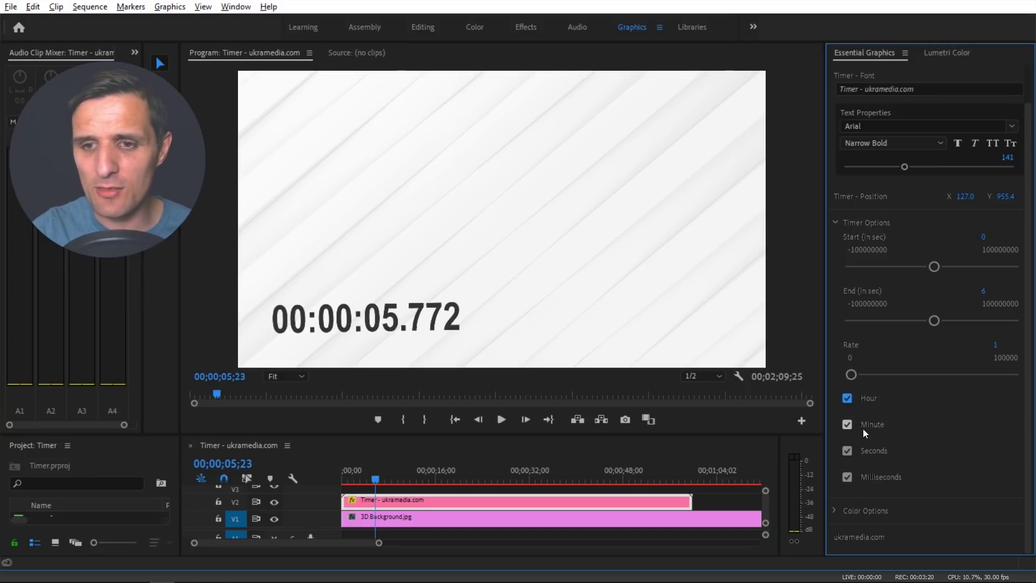
Change the timer's Main Color in Color Options to purple (7F0096)
click(831, 510)
scroll(917, 475, down, 3)
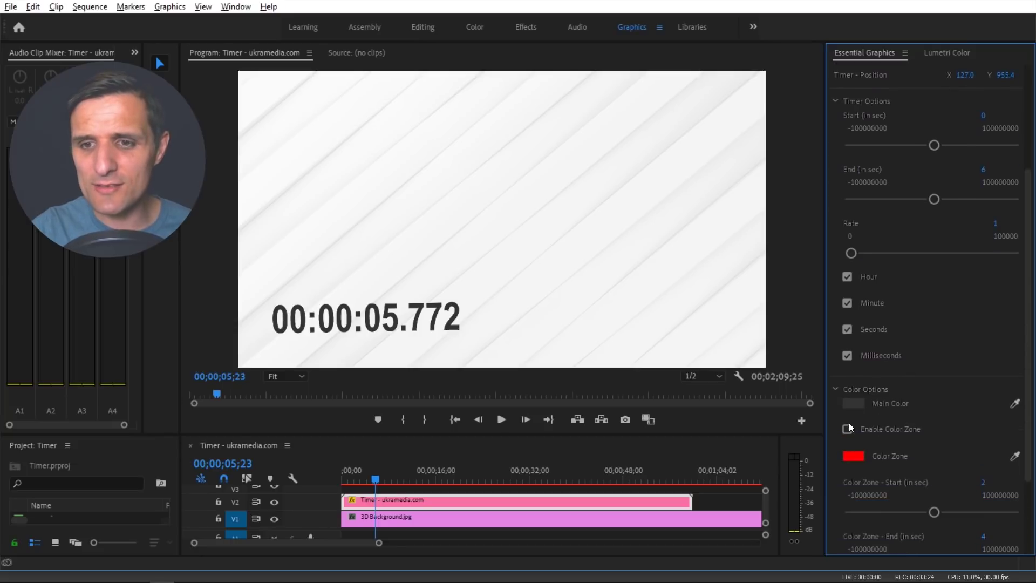
click(852, 404)
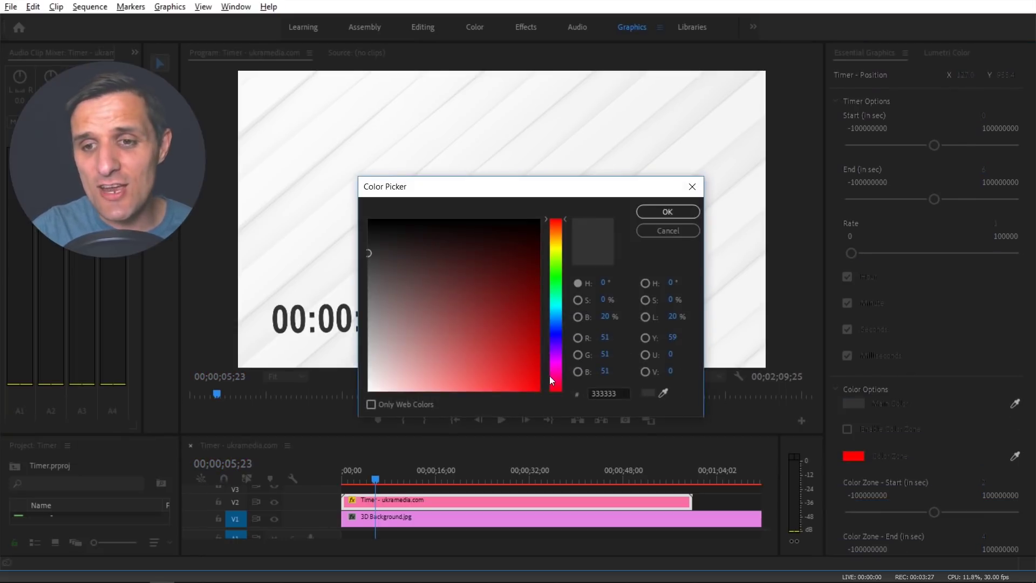
drag(556, 346, 558, 355)
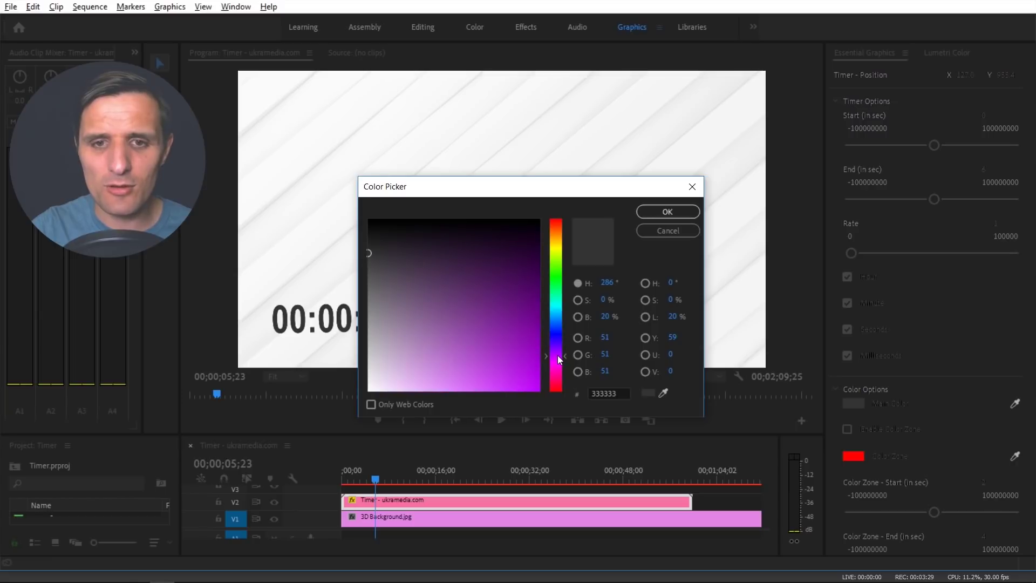
click(542, 330)
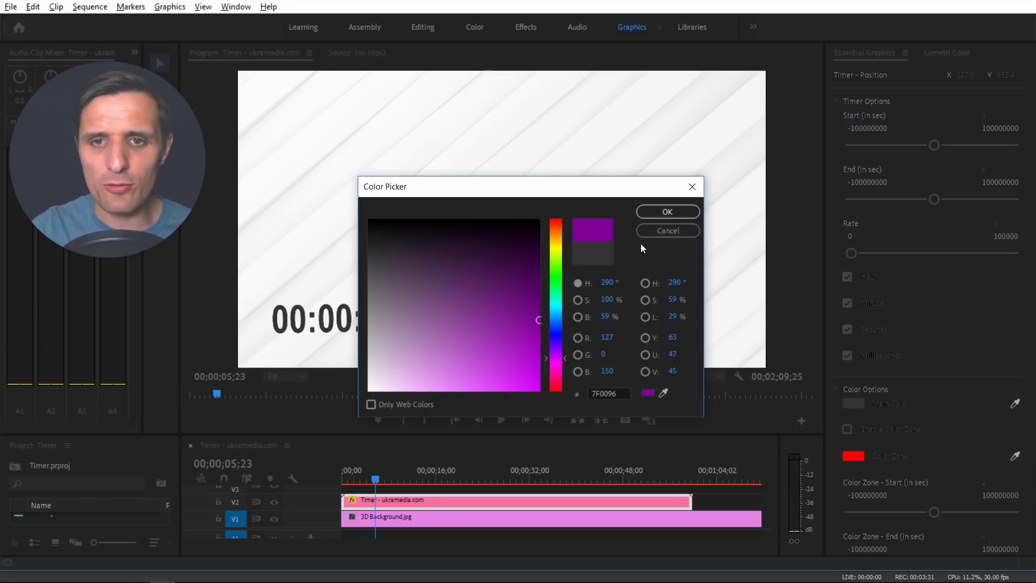
click(669, 215)
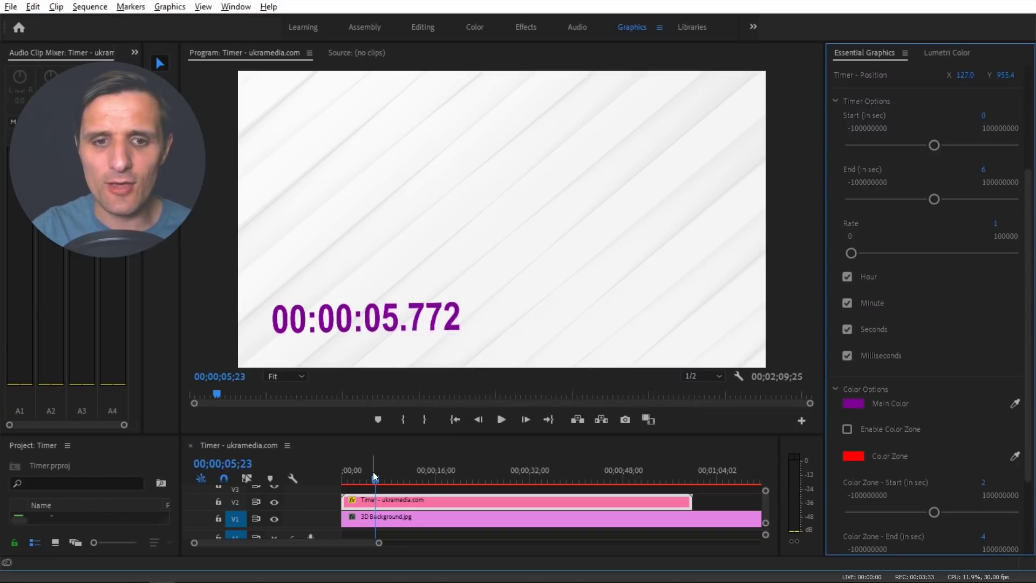
Enable the red Color Zone and review its 2–4 second range and 1-second fade
drag(349, 480, 372, 484)
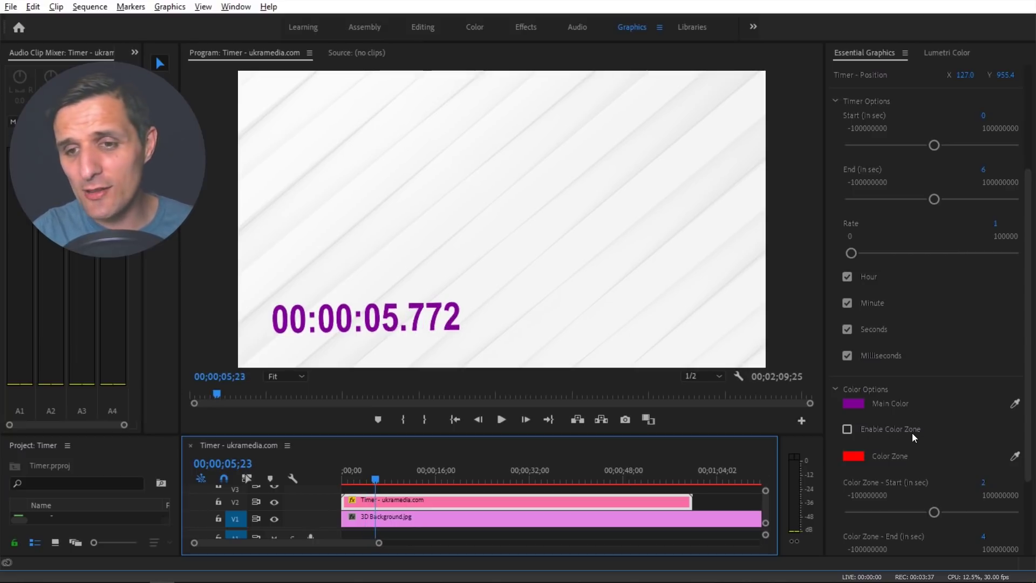
click(847, 431)
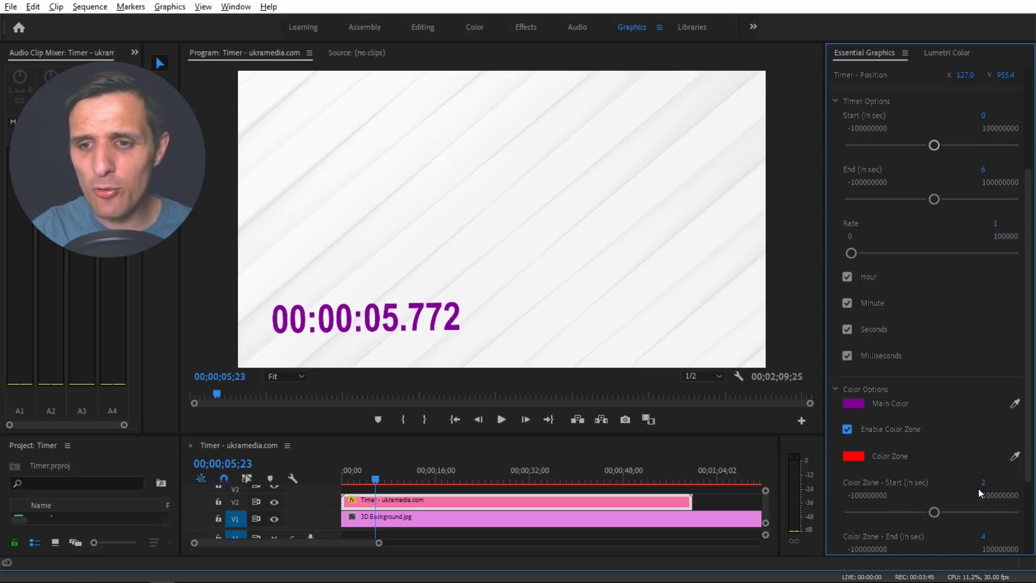
scroll(979, 491, down, 1)
scroll(979, 504, down, 1)
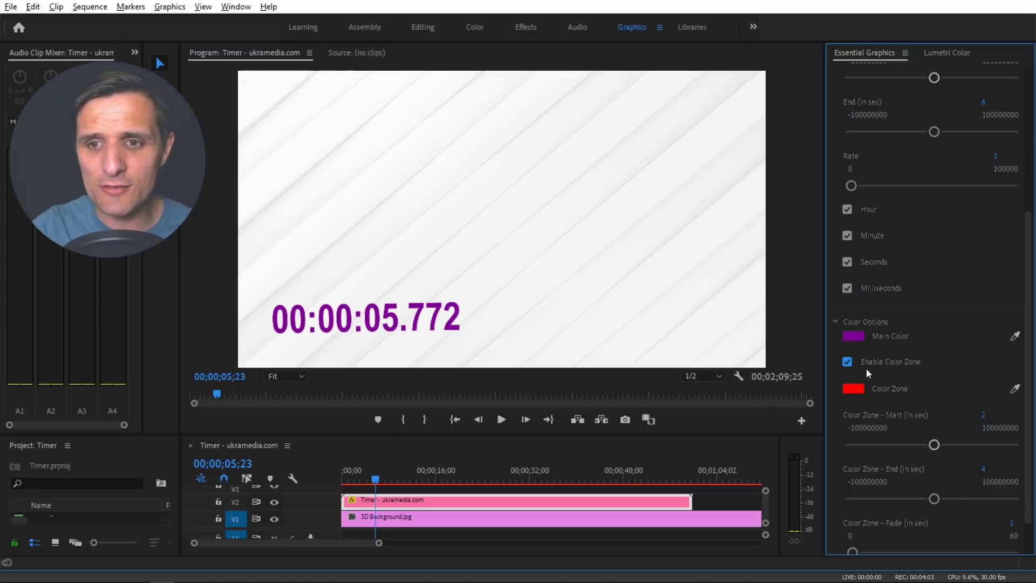
key(space)
click(409, 484)
key(Home)
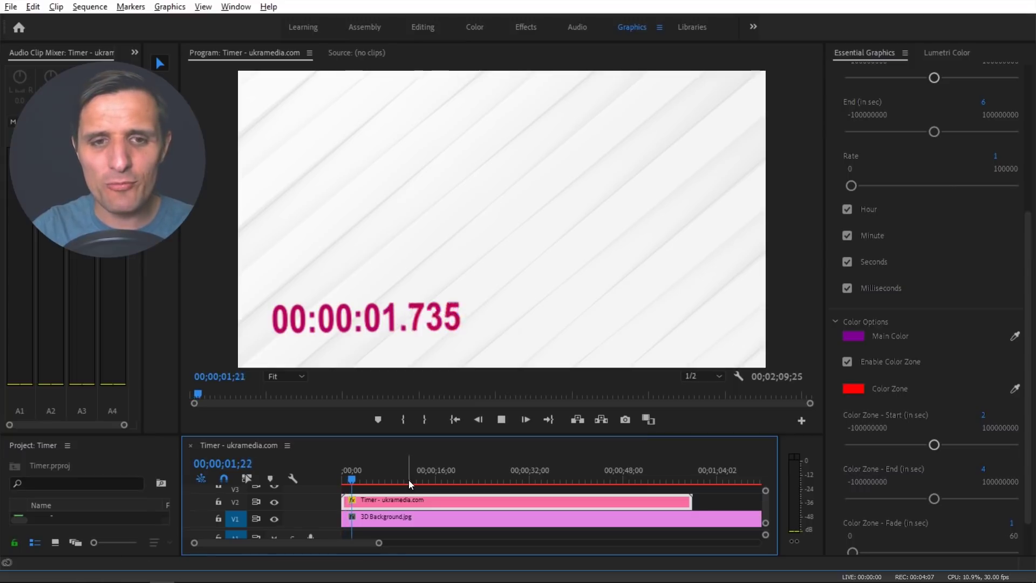
key(space)
drag(356, 478, 353, 479)
key(j)
key(space)
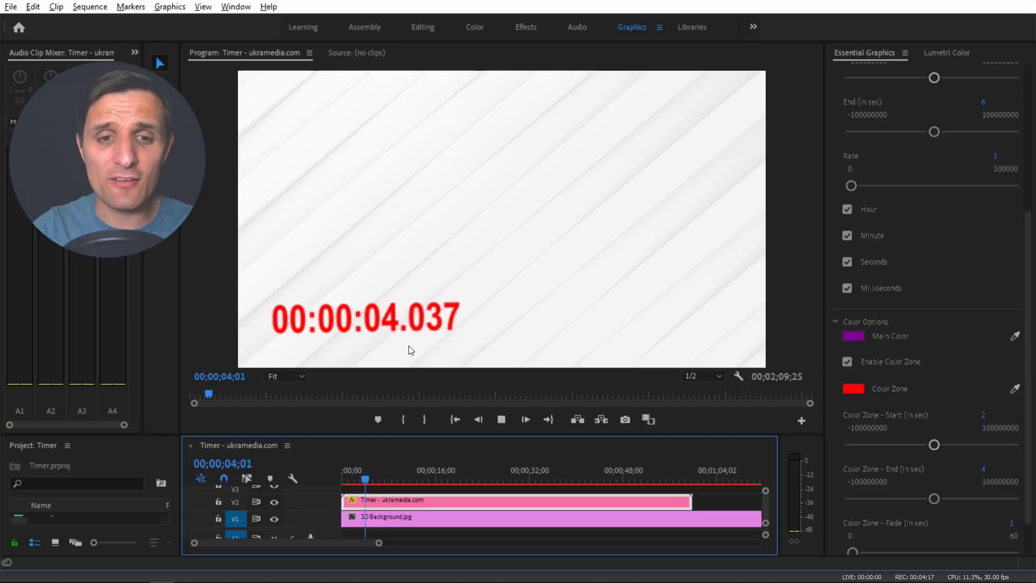
key(space)
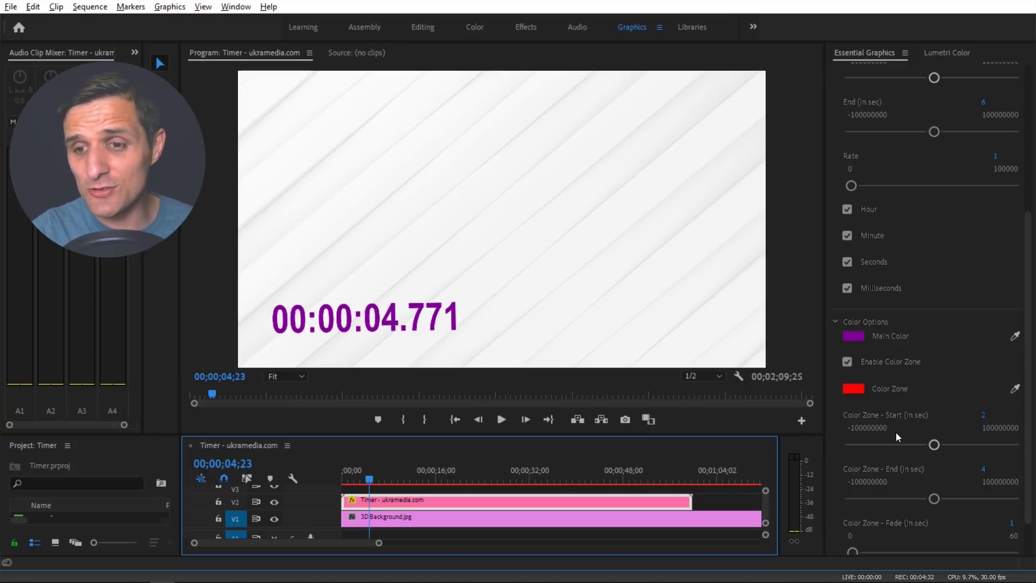
Play the sequence from the start to preview the fading red zone
scroll(897, 437, down, 1)
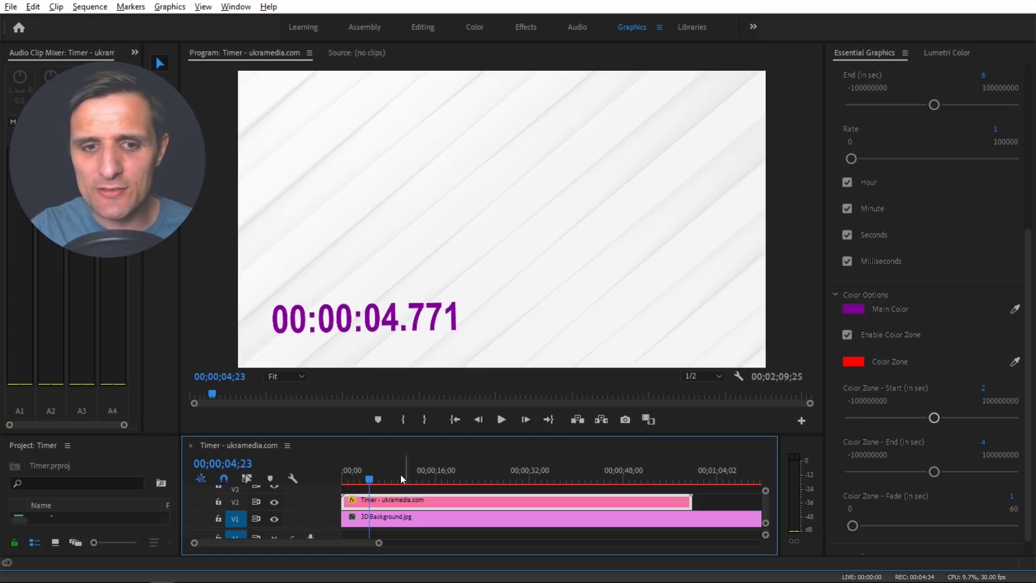
key(Home)
key(space)
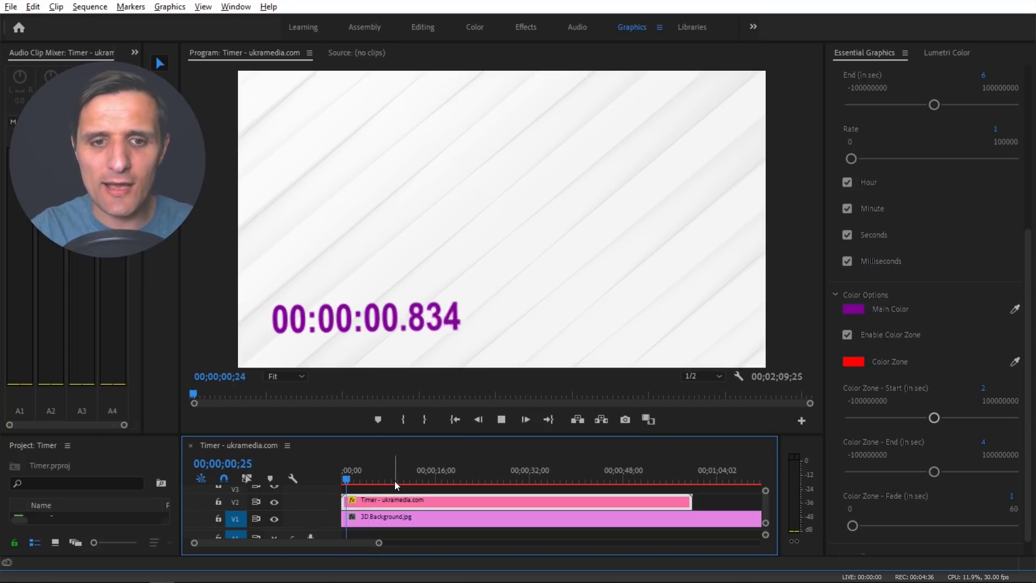
key(space)
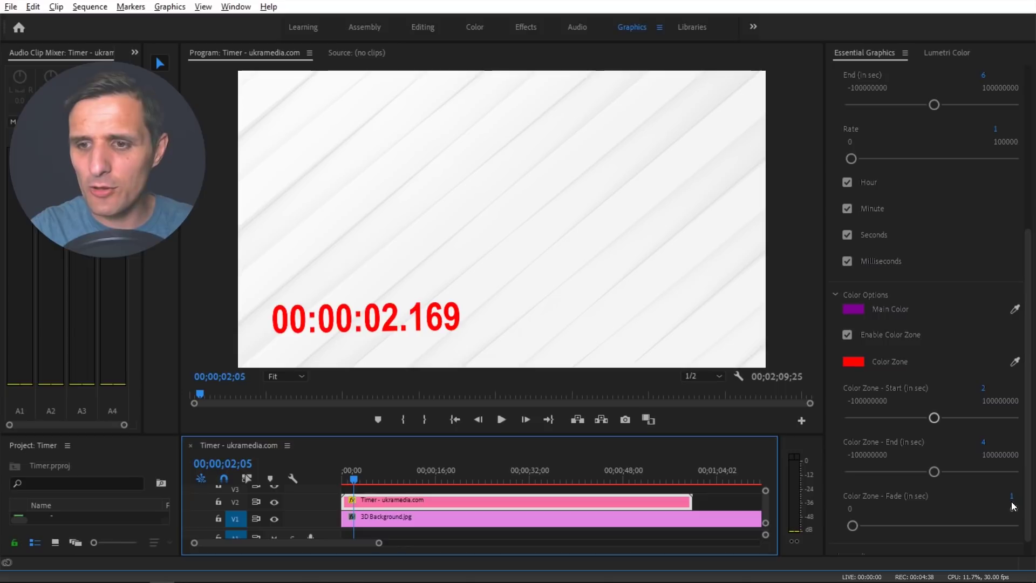
Set the Color Zone fade to 0 seconds and replay the timer from the start
click(1011, 497)
text(0)
key(Return)
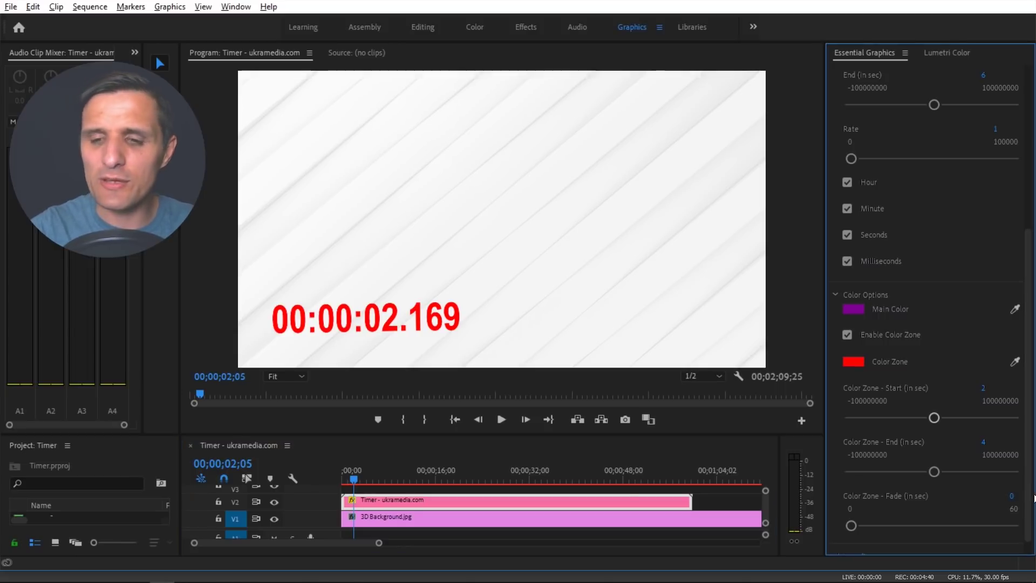
click(387, 484)
key(Home)
key(space)
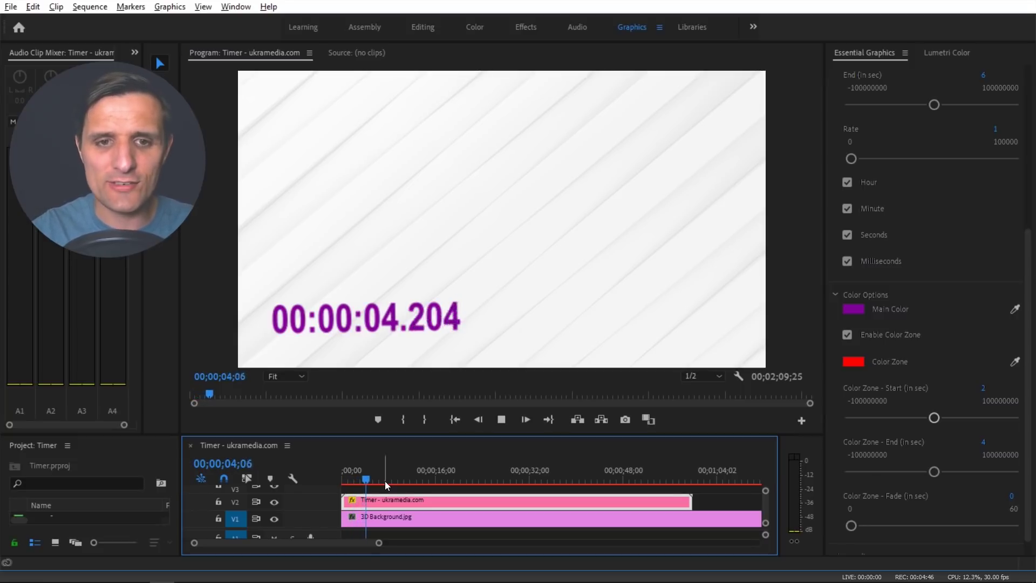
key(space)
scroll(896, 493, down, 1)
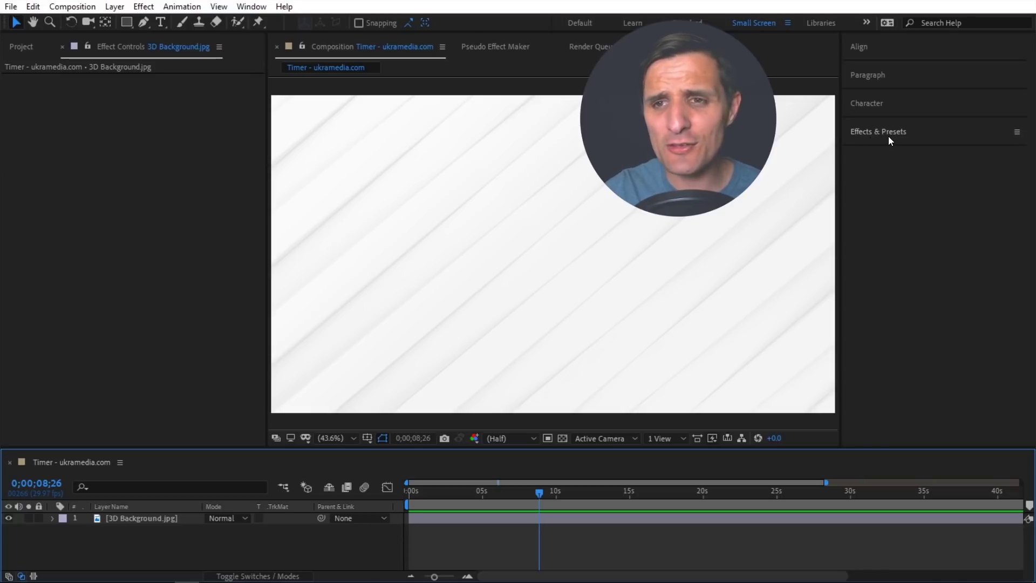
Show the Effects & Presets panel from the Window menu and expand it
click(252, 7)
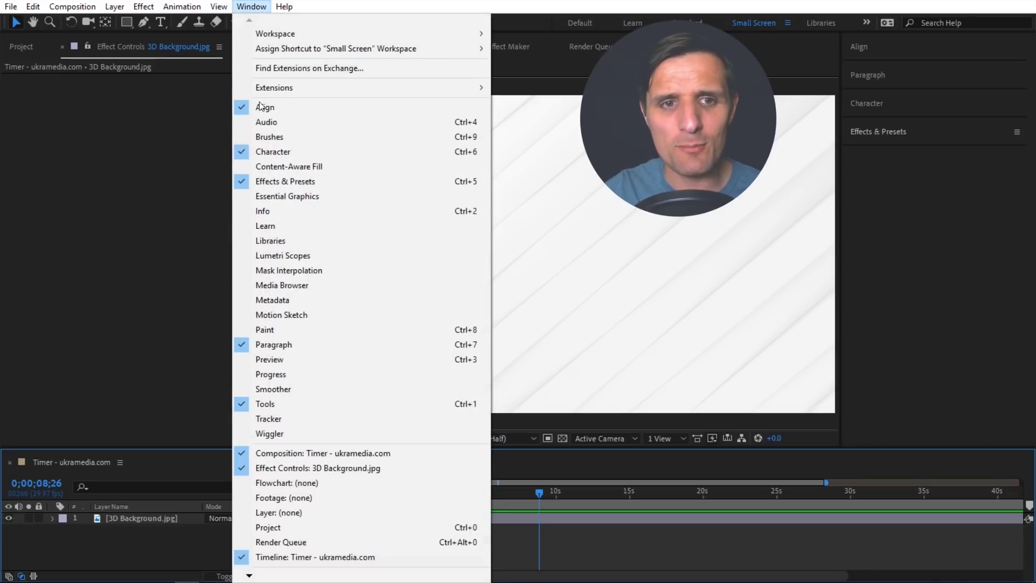
click(243, 180)
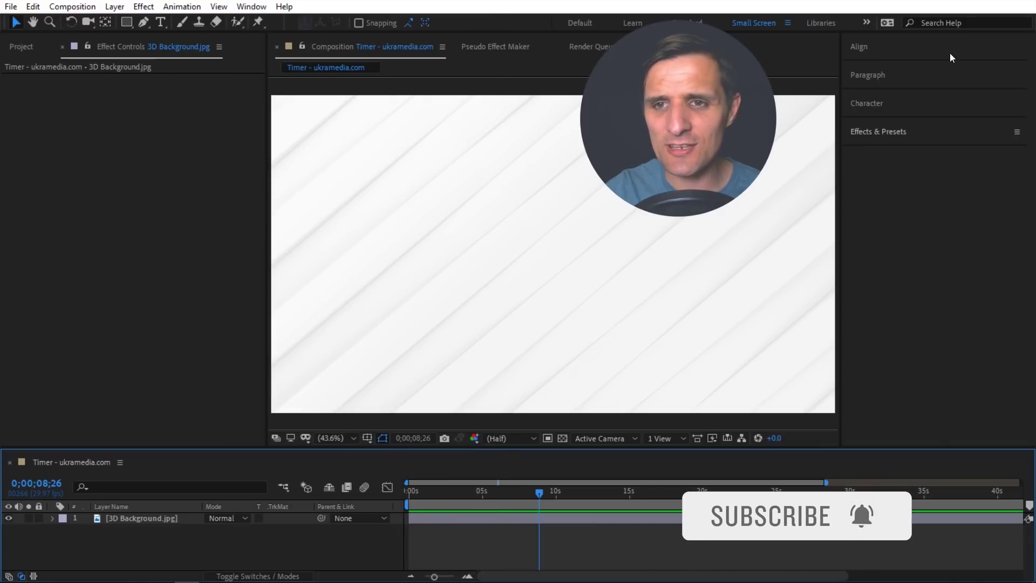
click(914, 131)
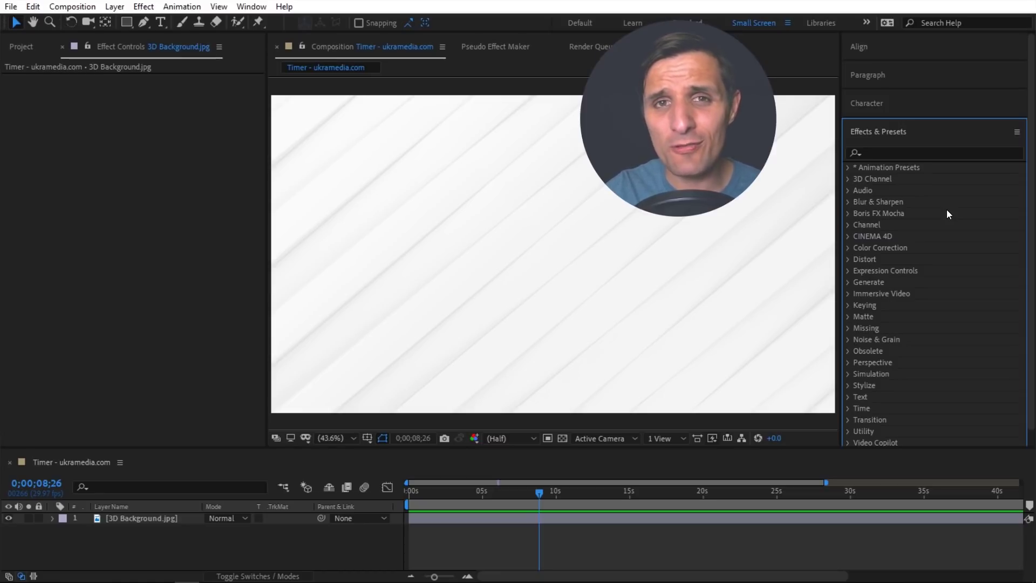
Refresh the effects list, search 'timer' and select the Timer - ukramedia.com preset
click(1016, 132)
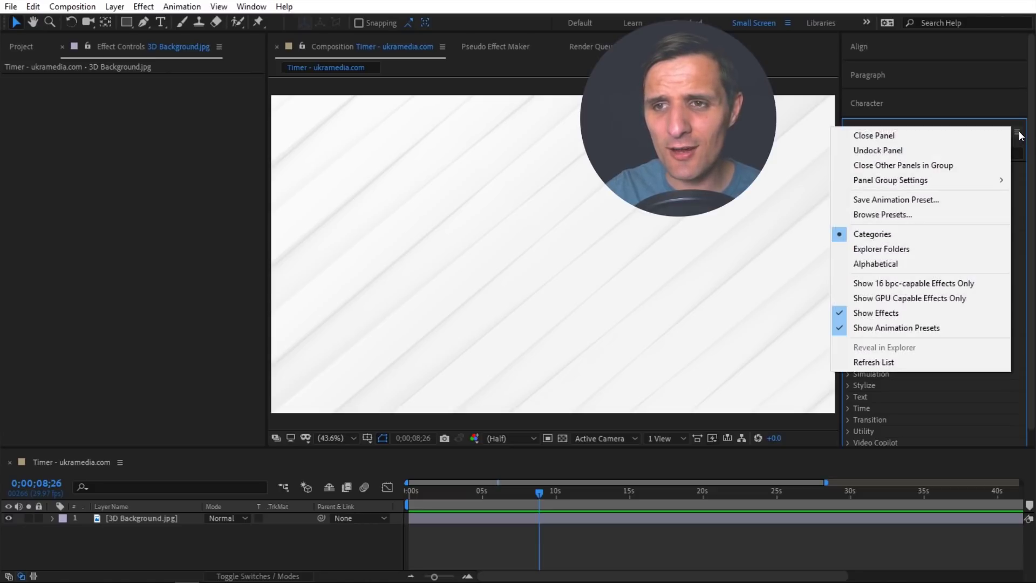
click(885, 359)
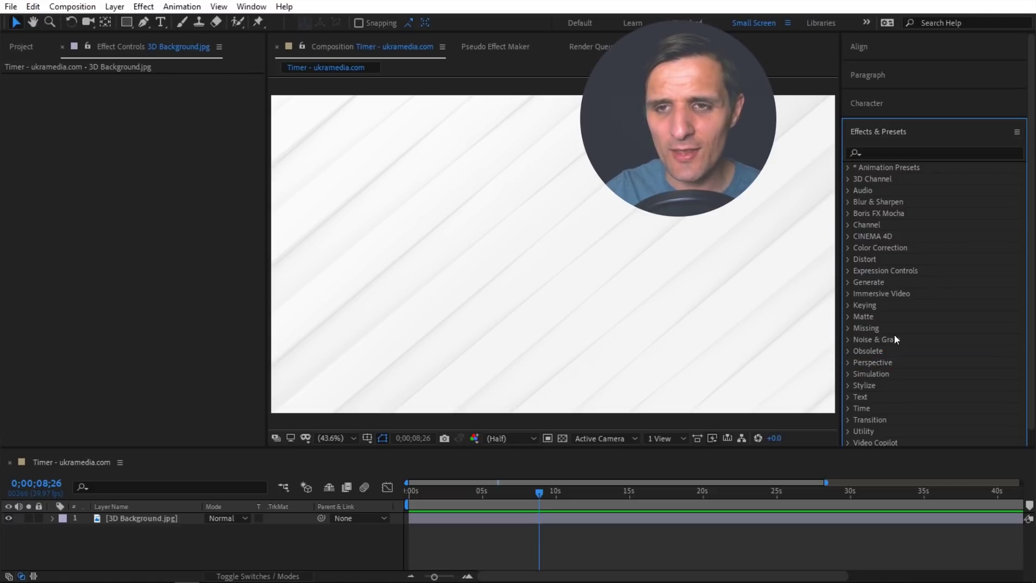
click(916, 151)
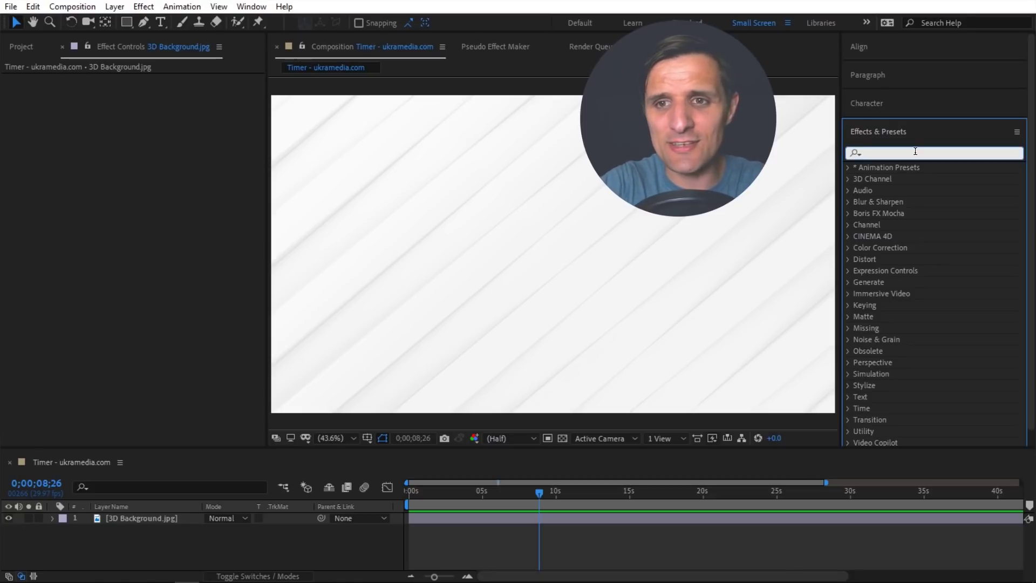
text(timer)
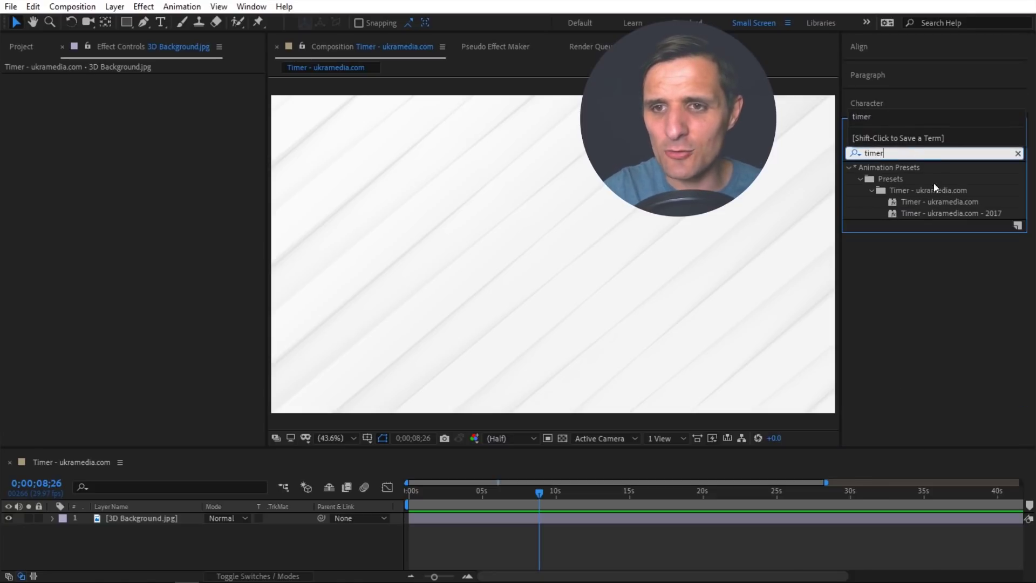
click(925, 202)
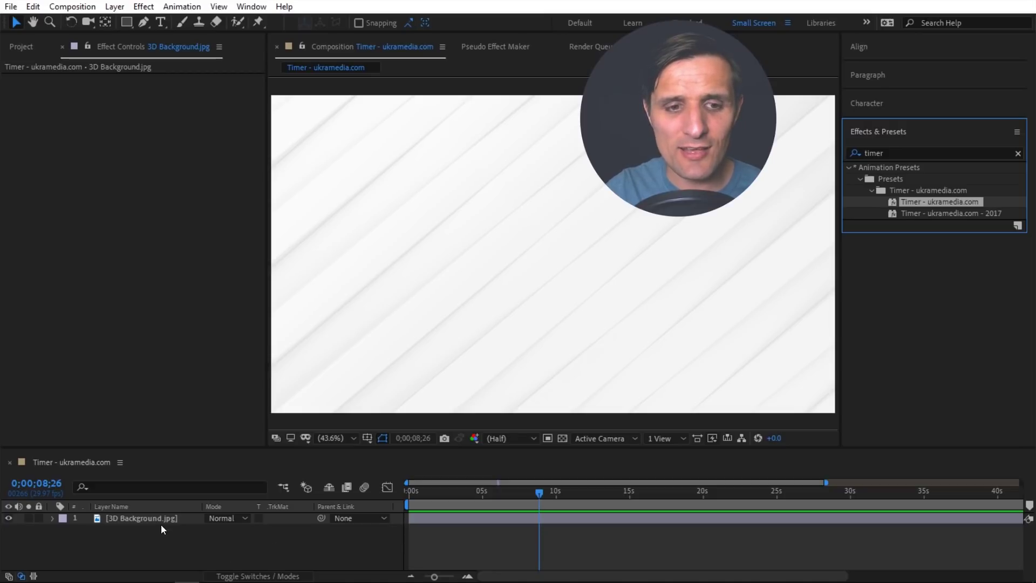
Apply the Timer - ukramedia.com preset, move its text lower-left, and rename the layer 'Timer'
double_click(899, 199)
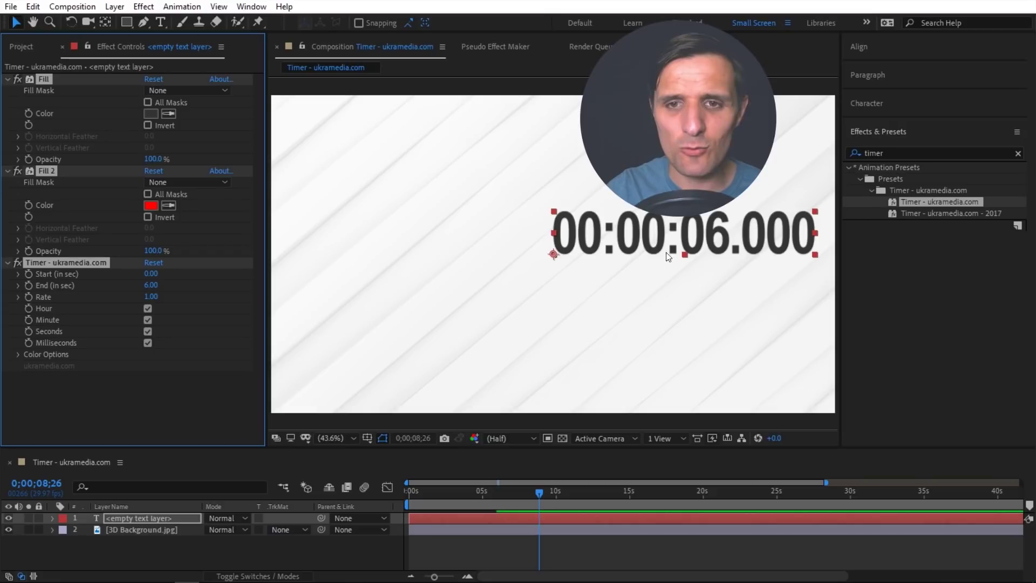
drag(655, 240, 476, 346)
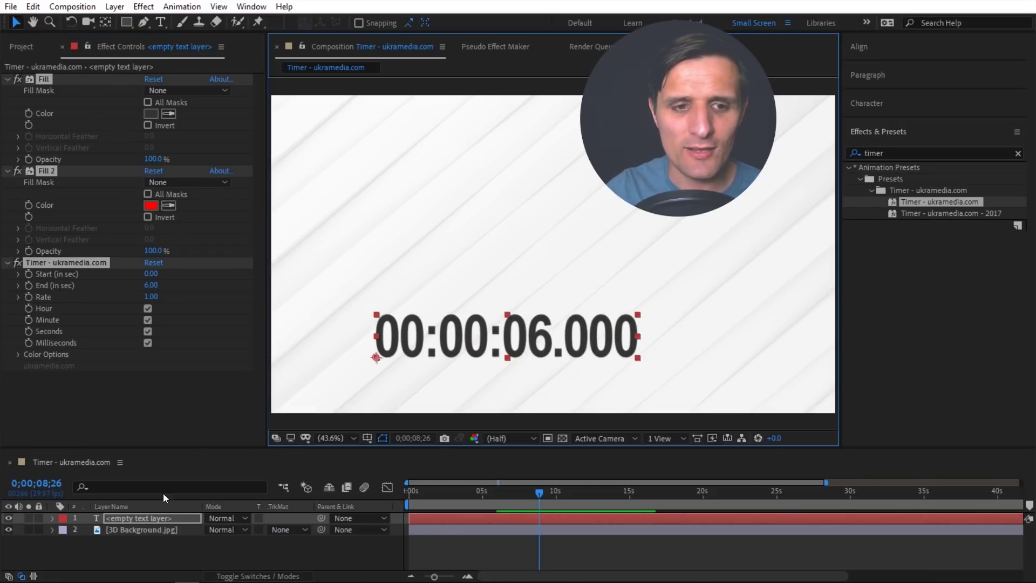
click(156, 517)
key(Return)
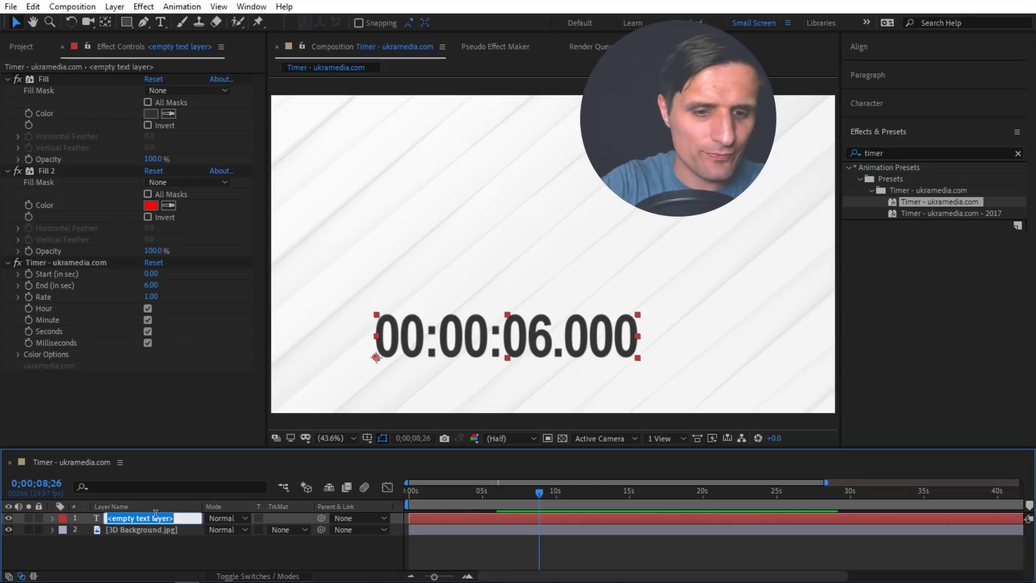
text(Timer)
key(Return)
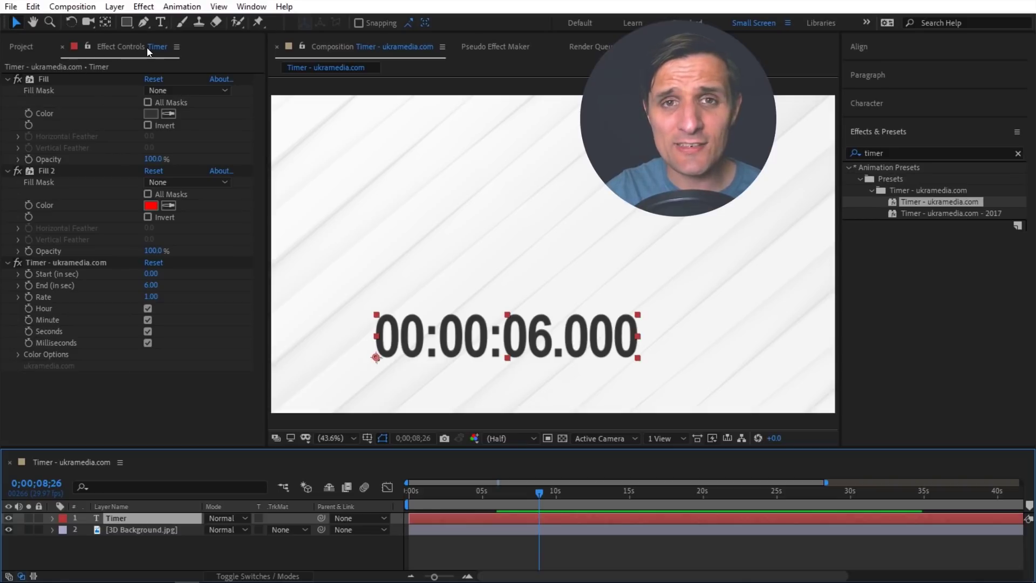
Collapse the Fill and Fill 2 effect settings on the Timer layer
click(49, 171)
shift+click(43, 79)
click(7, 79)
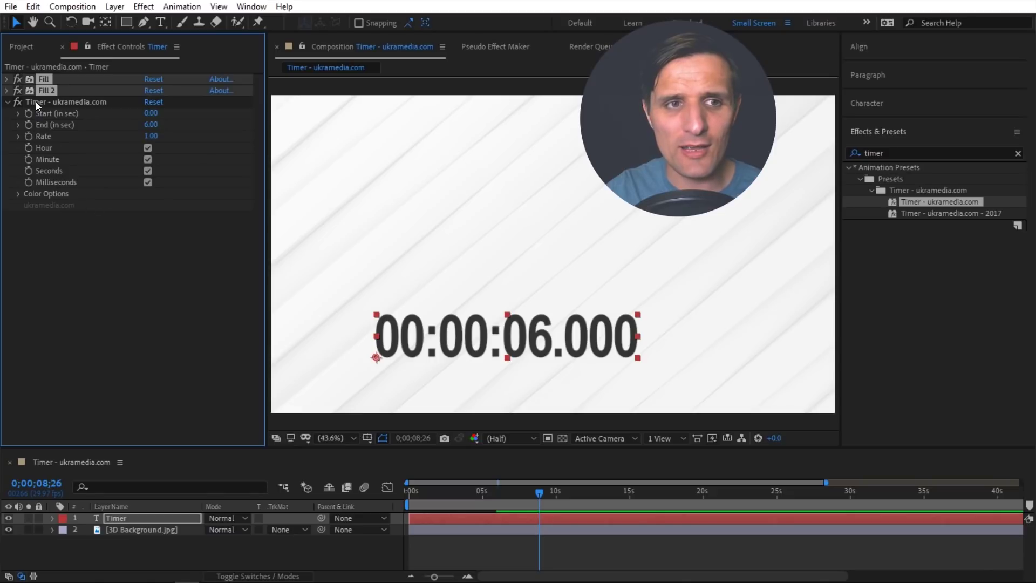
Set the Timer effect to Start 10, End 0 and Rate 2, scrubbing to preview the countdown
click(76, 103)
click(19, 195)
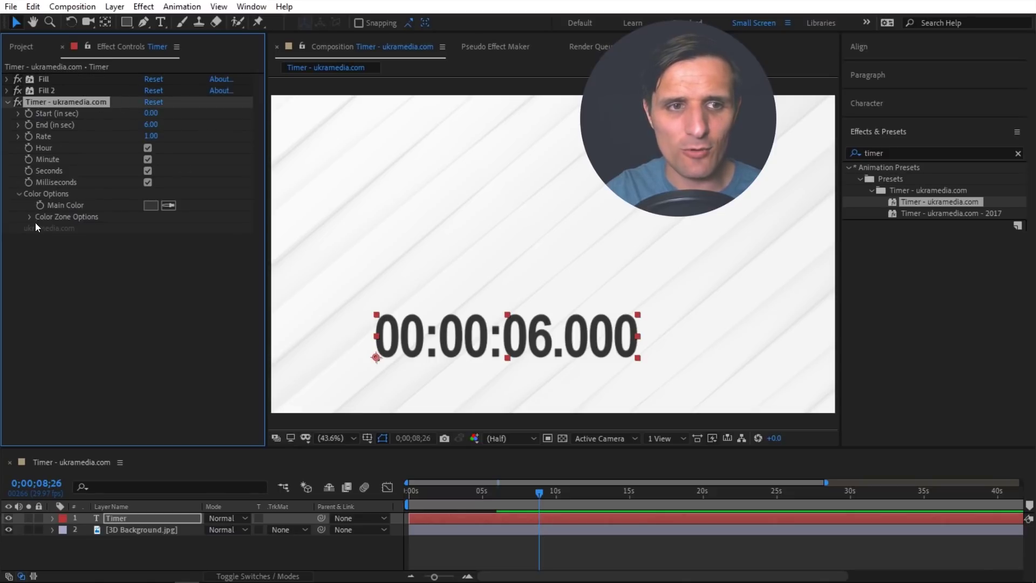
click(30, 217)
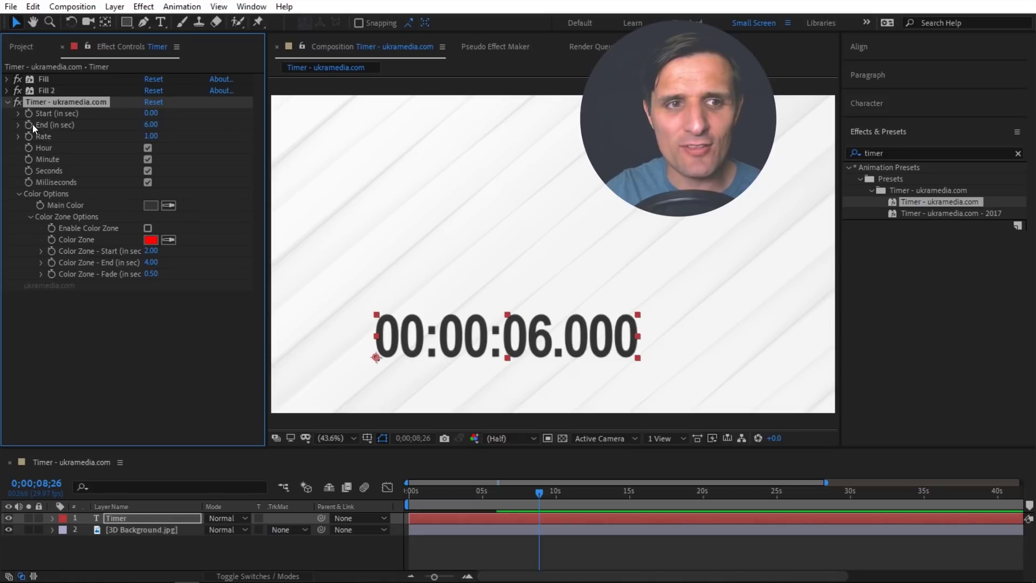
text(10)
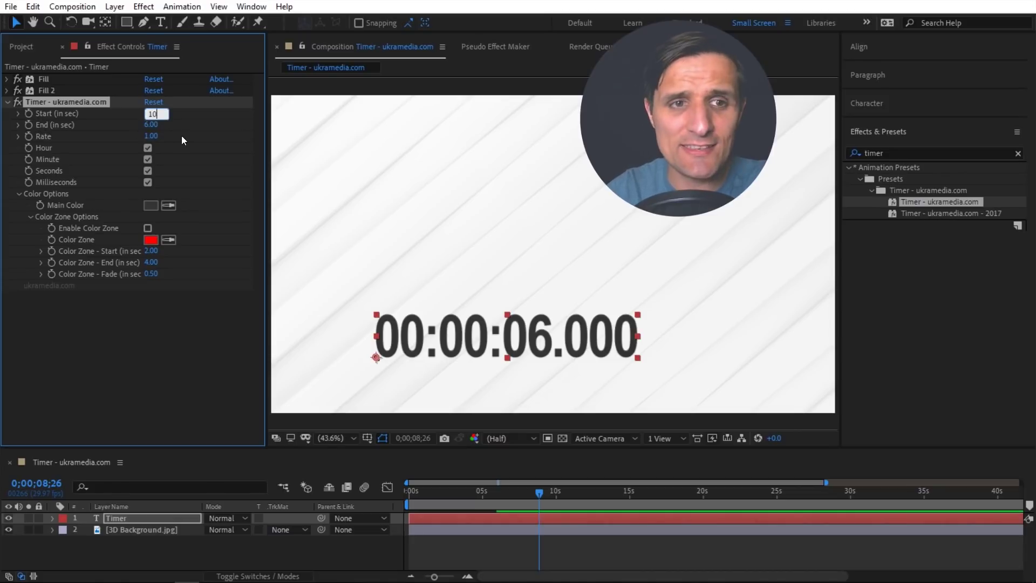
key(Tab)
text(0)
key(Return)
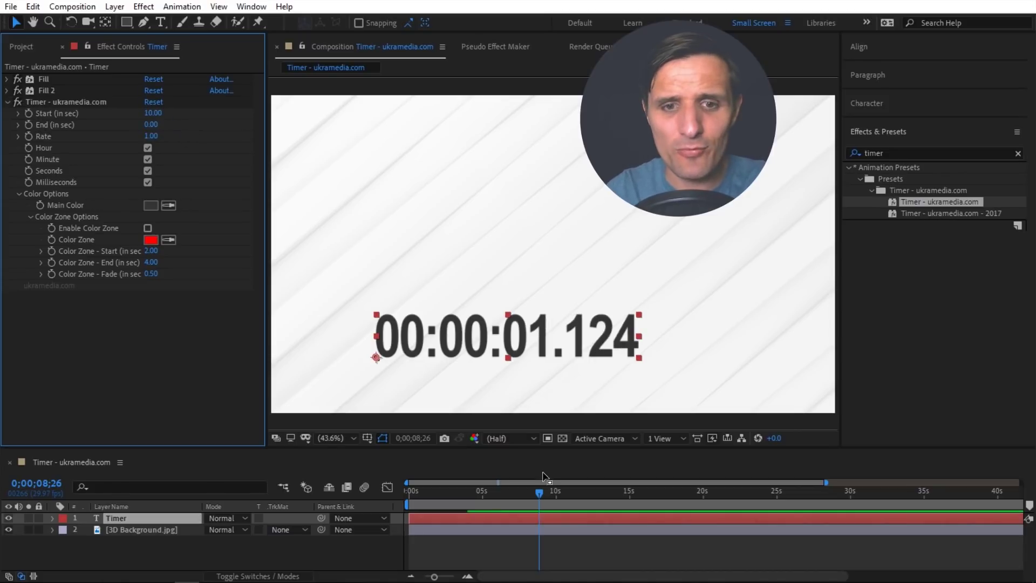
drag(502, 500, 592, 494)
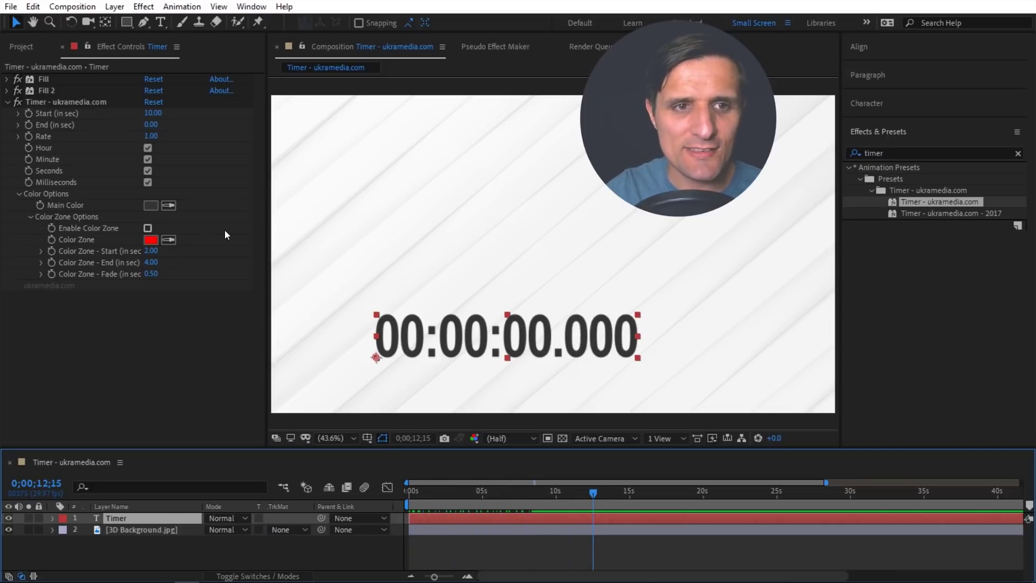
click(150, 136)
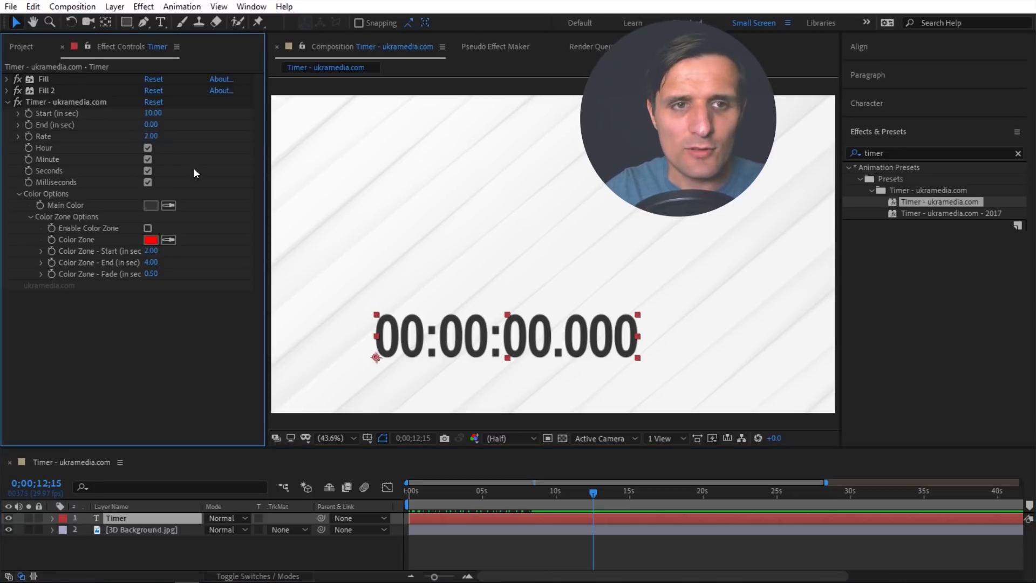
drag(481, 486, 477, 506)
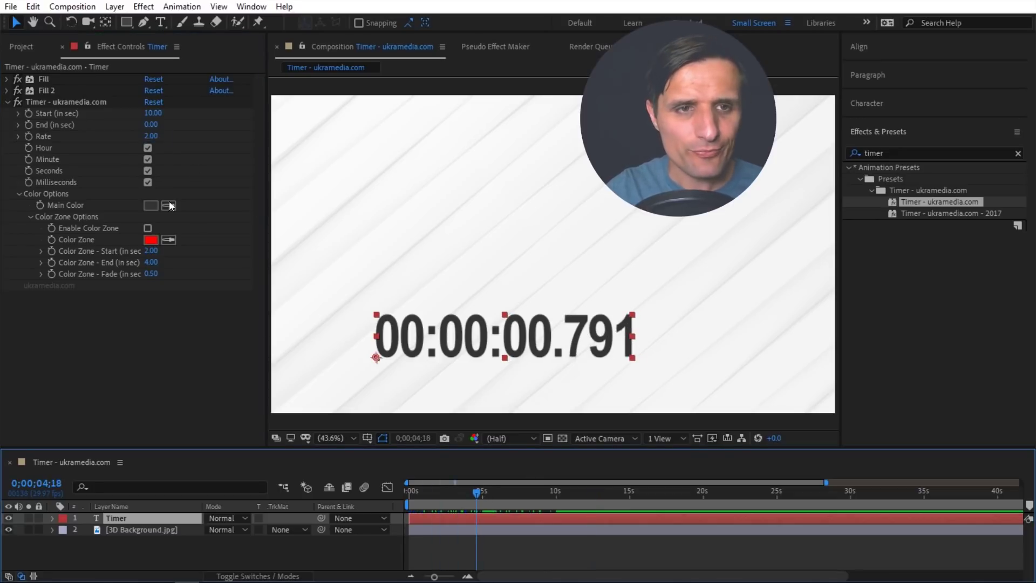
Hide the hours, minutes and seconds from the timer, then show all three again
click(146, 148)
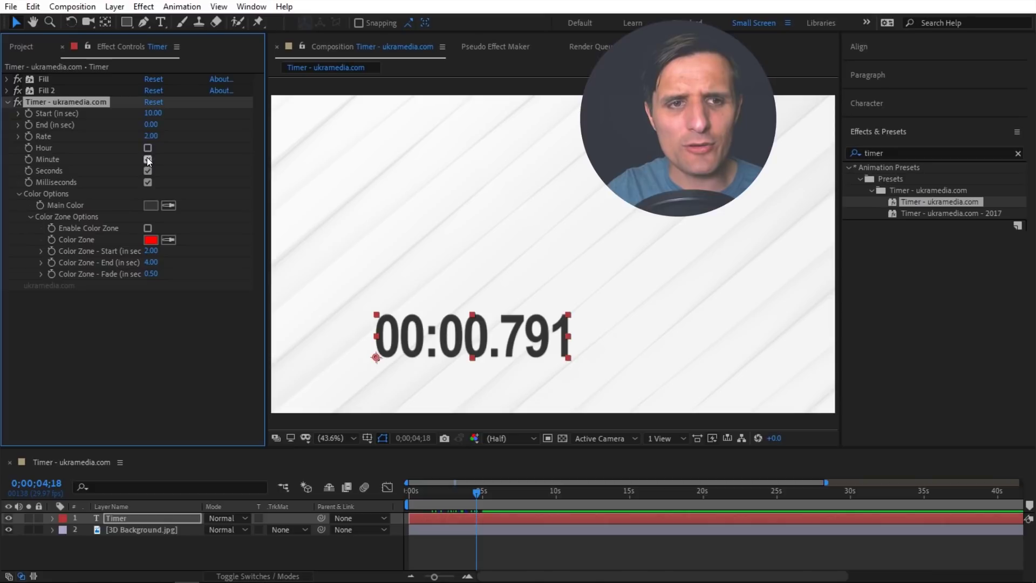
click(147, 159)
click(147, 171)
click(147, 170)
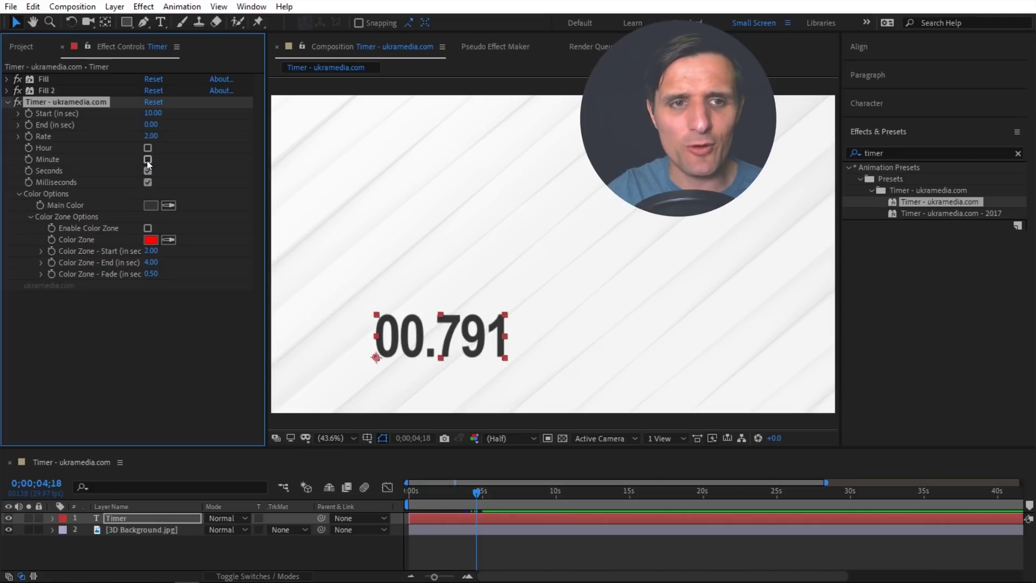
click(147, 159)
click(147, 148)
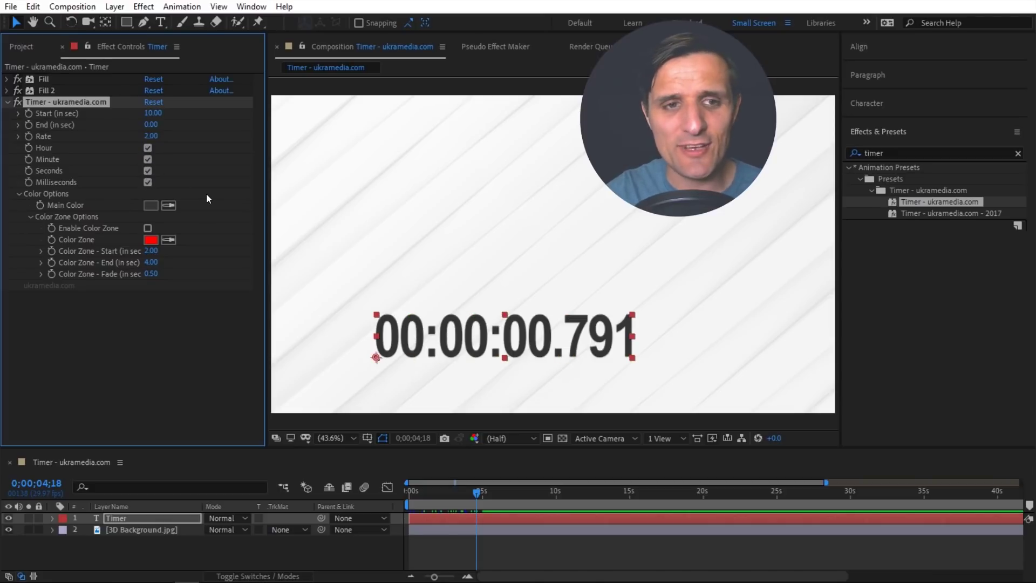